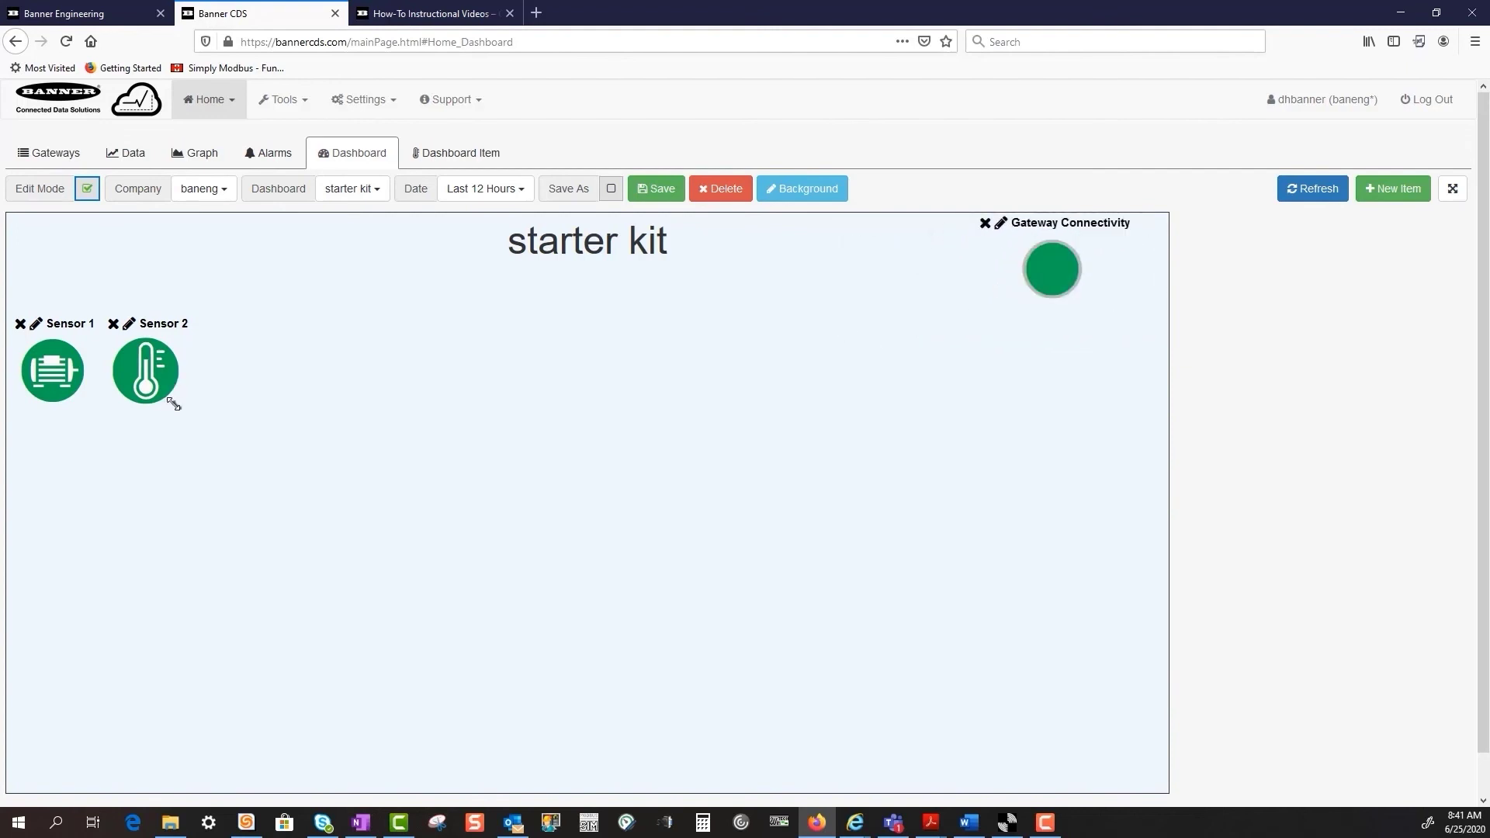
# - Move the Sensor 2 icon slightly farther away from the Sensor 1 icon on the starter kit dashboard
pyautogui.moveTo(177, 407)
pyautogui.mouseDown()
pyautogui.moveTo(322, 569)
pyautogui.moveTo(191, 403)
pyautogui.mouseUp()
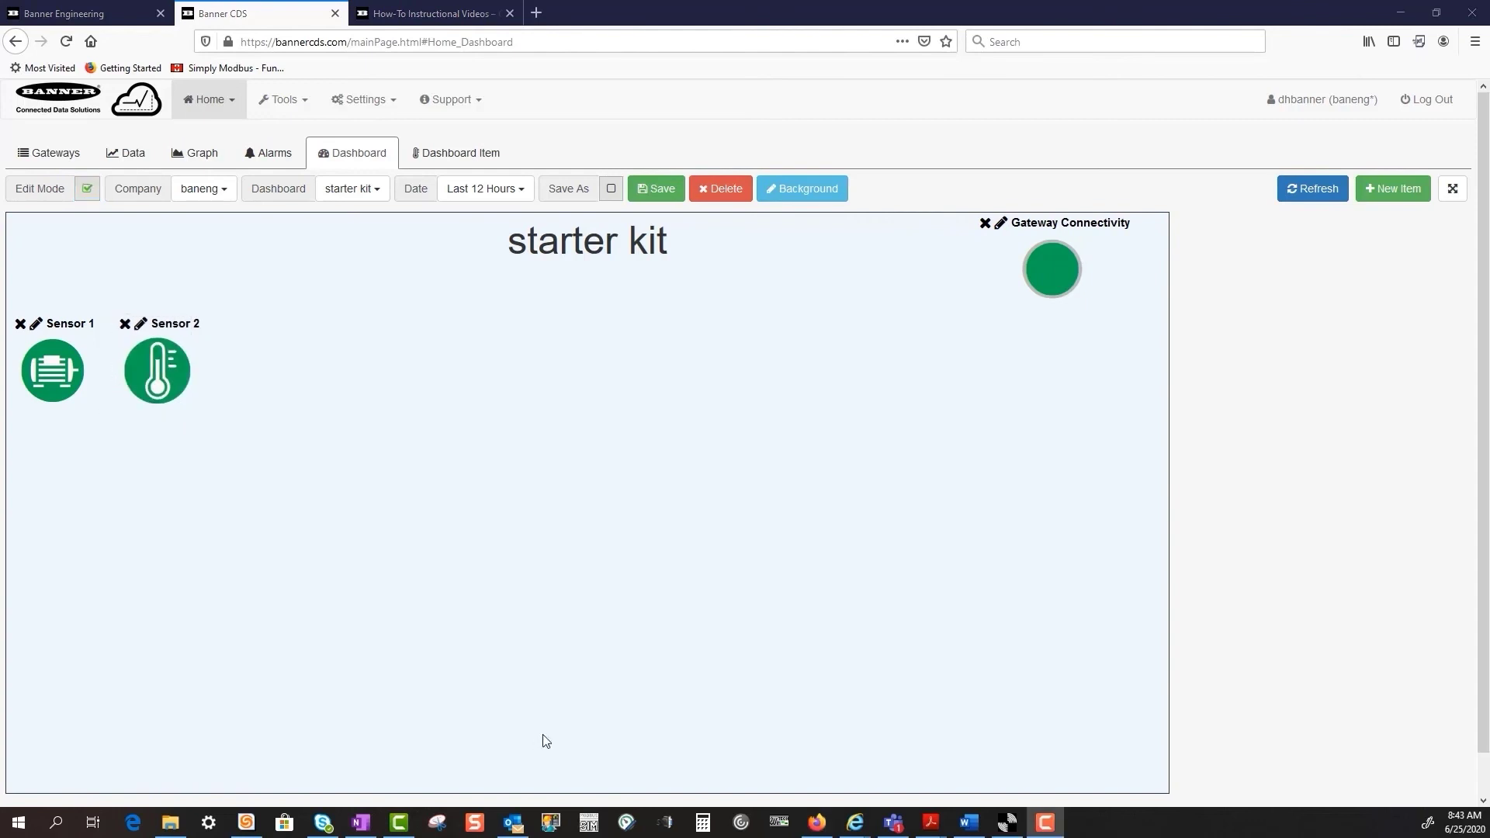
# - Add a new gauge item with the Radial sub type to the starter kit dashboard and enlarge it
pyautogui.click(1392, 189)
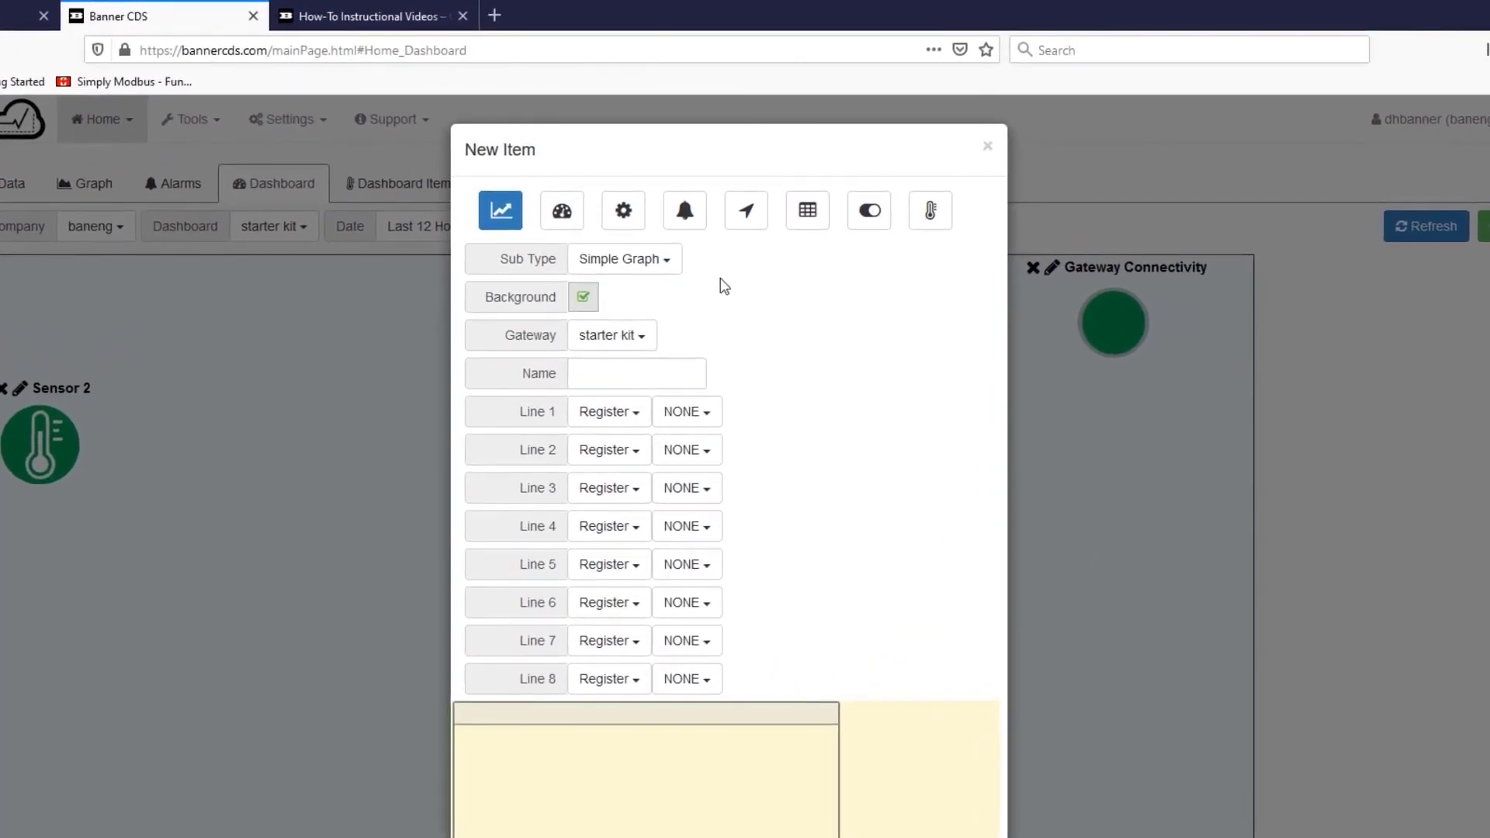
pyautogui.click(563, 215)
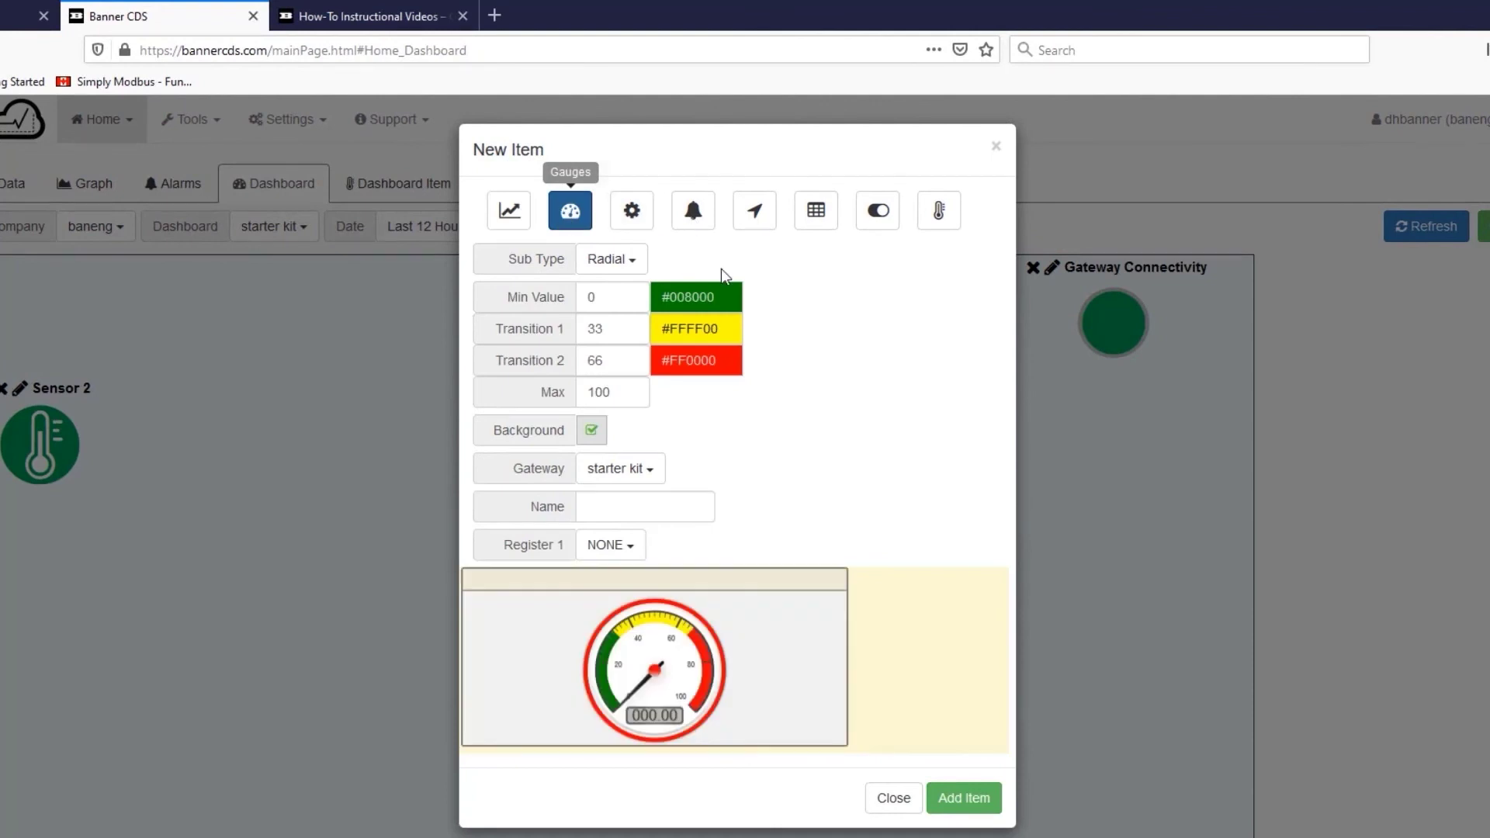
pyautogui.click(632, 264)
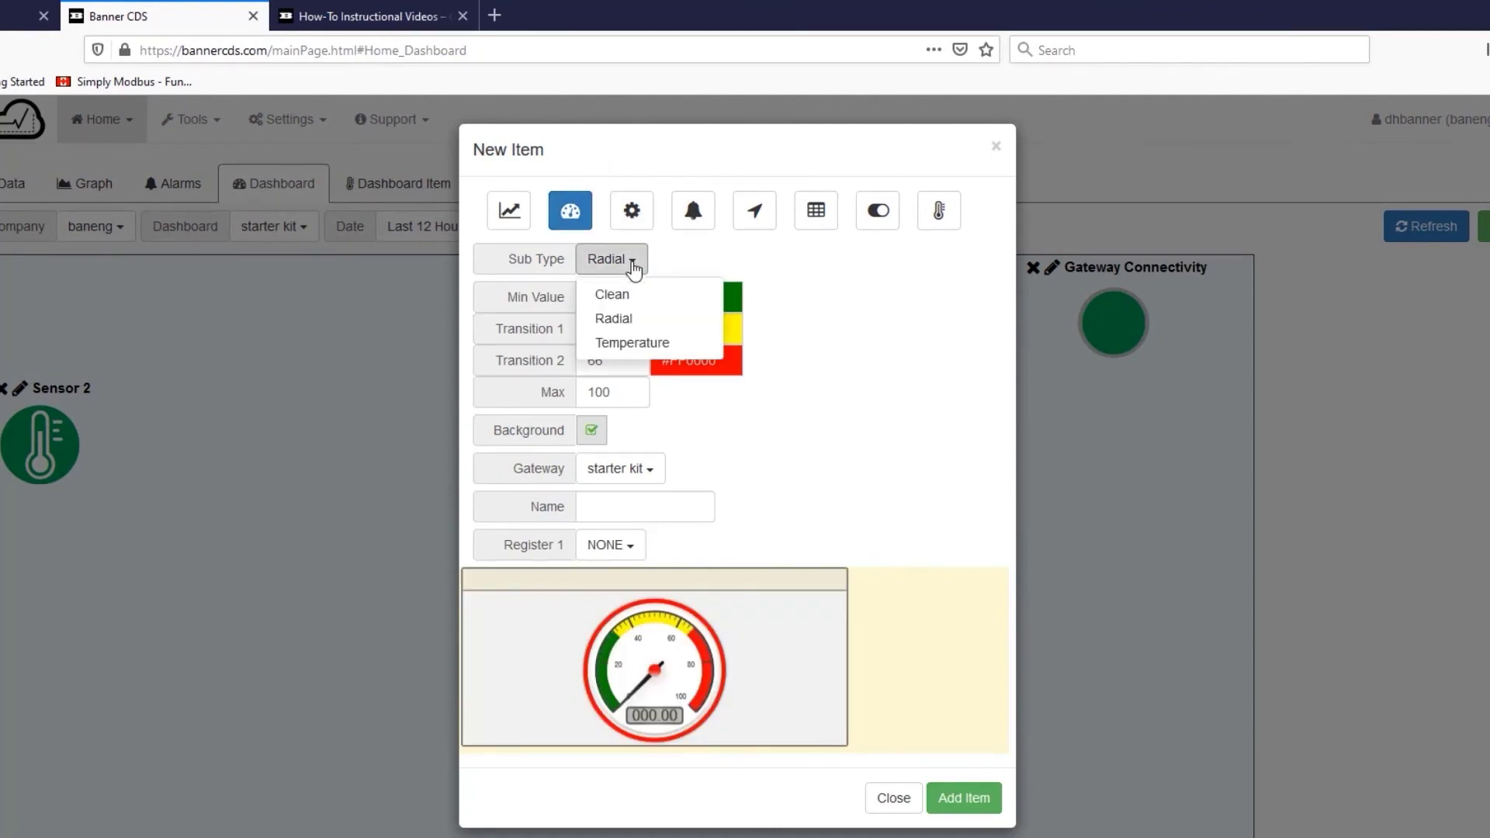
pyautogui.click(641, 344)
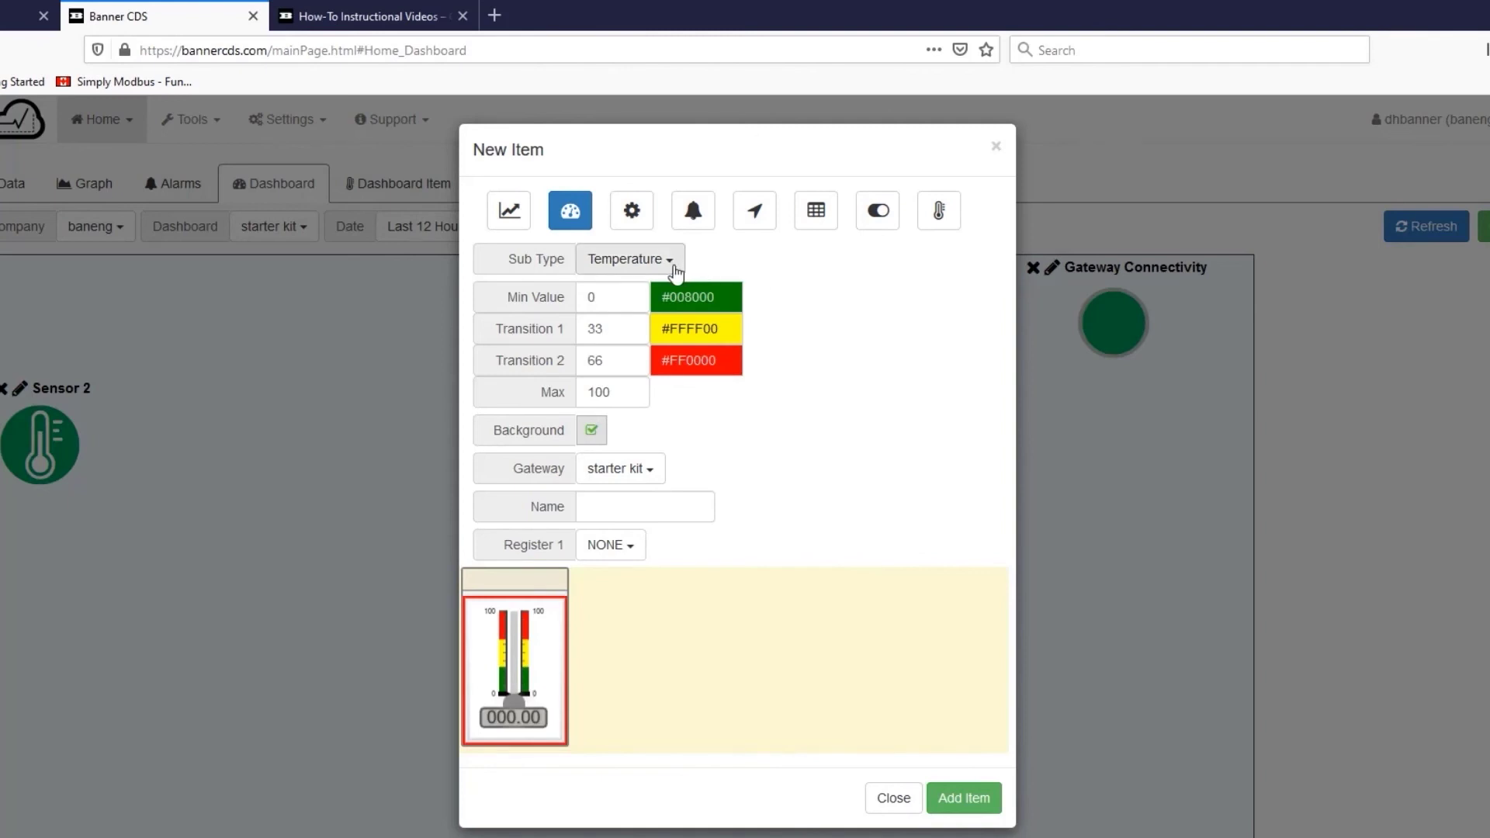
pyautogui.click(674, 267)
pyautogui.click(659, 318)
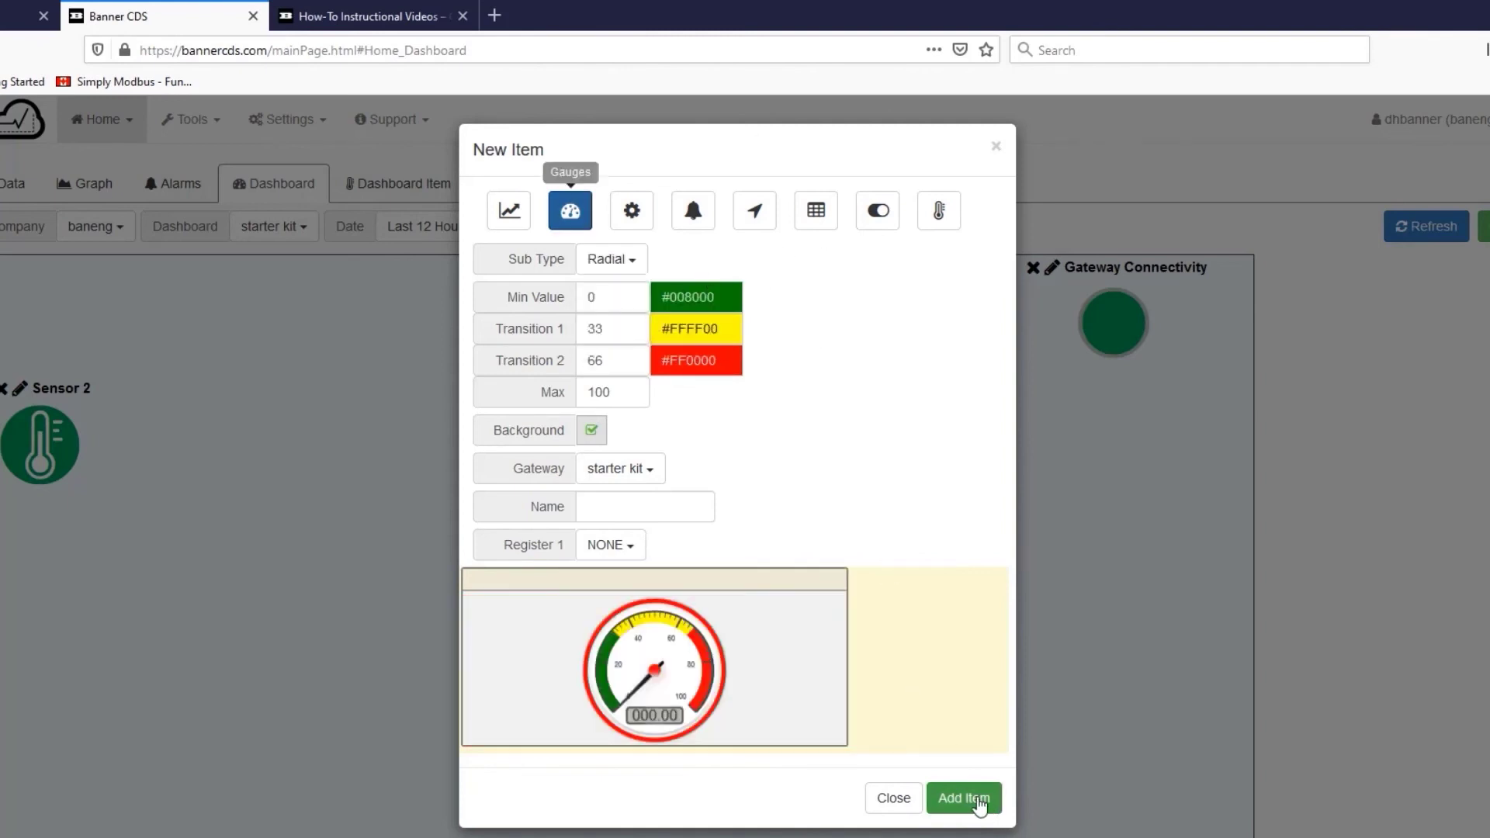
pyautogui.click(977, 801)
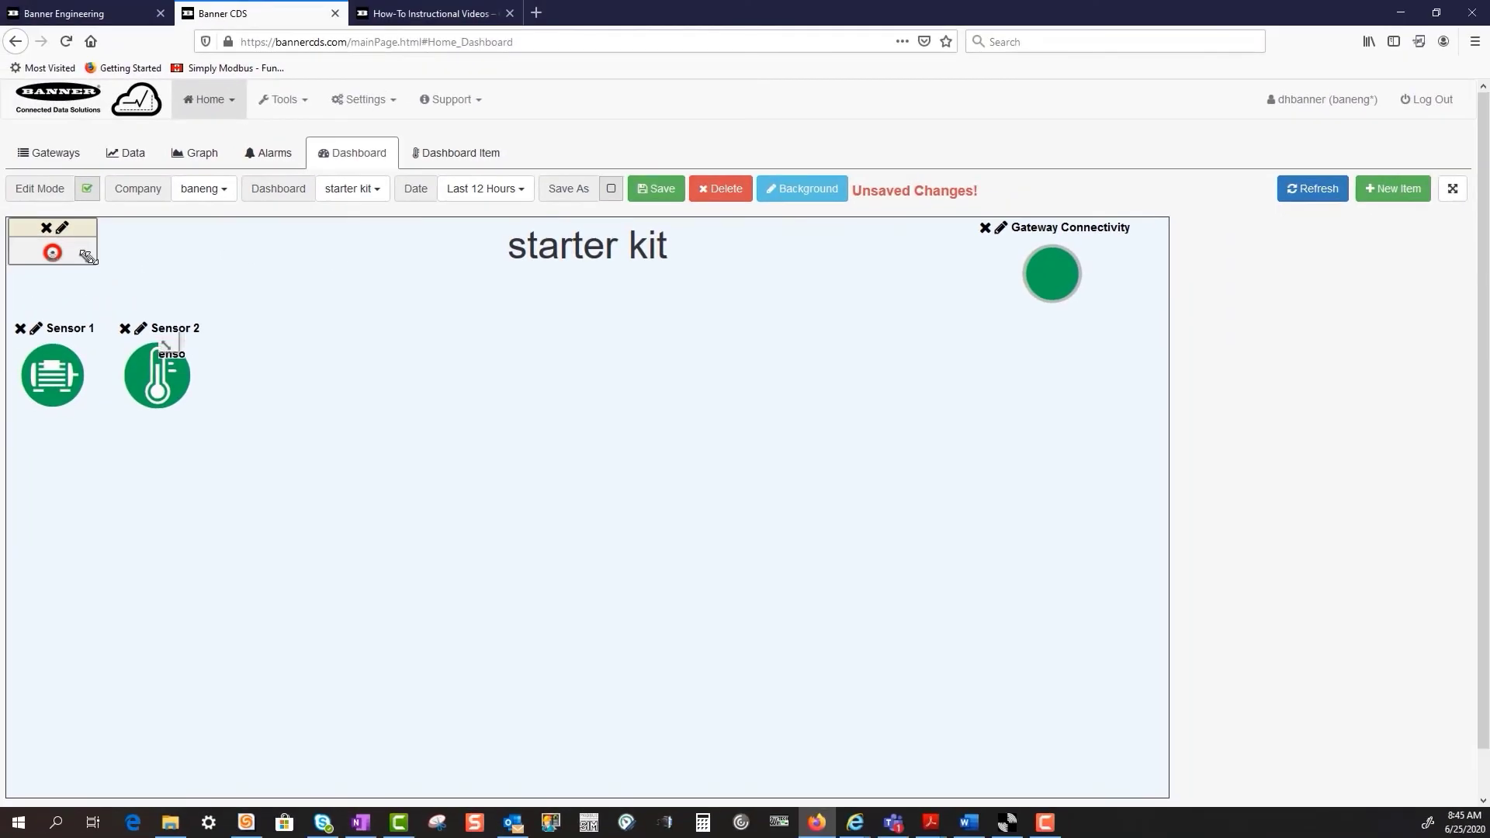
pyautogui.moveTo(88, 257); pyautogui.dragTo(160, 336)
pyautogui.moveTo(87, 288); pyautogui.dragTo(362, 392)
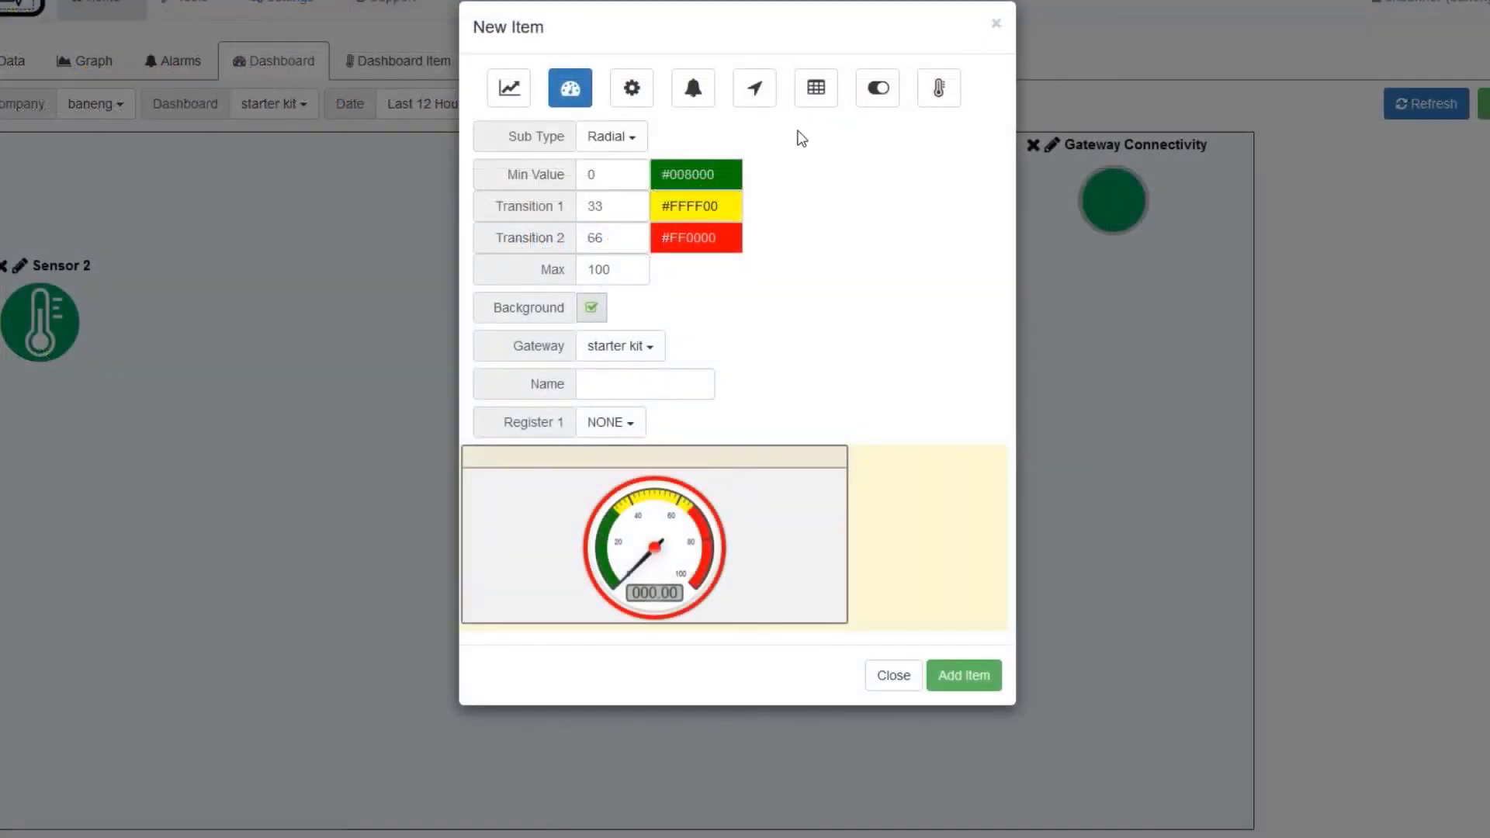
# - Preview the register icon sub types for a new dashboard item: On/Off Status, Register Value, Timer and Tower Light
pyautogui.click(646, 99)
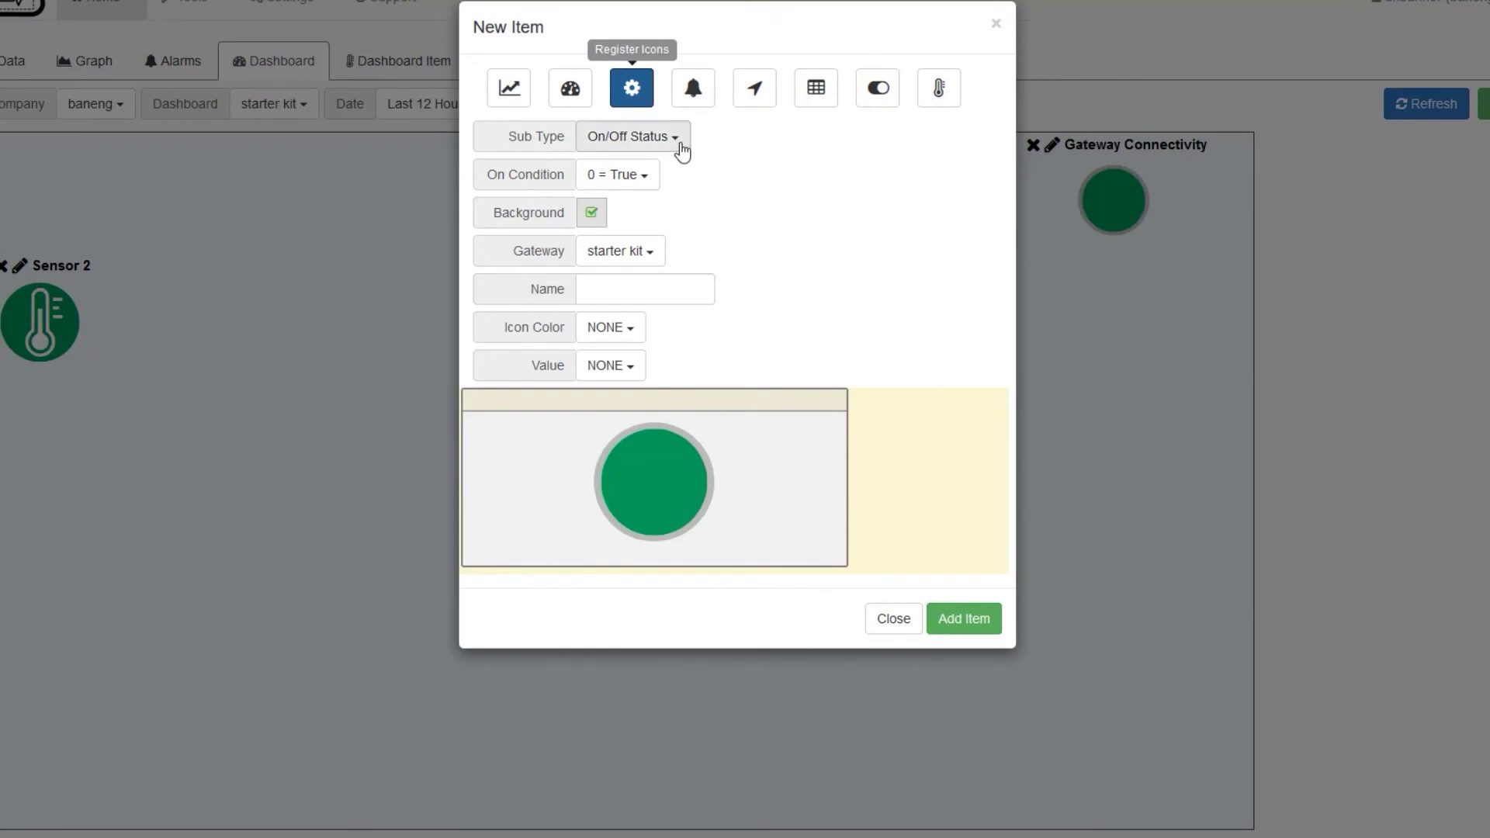
pyautogui.click(681, 148)
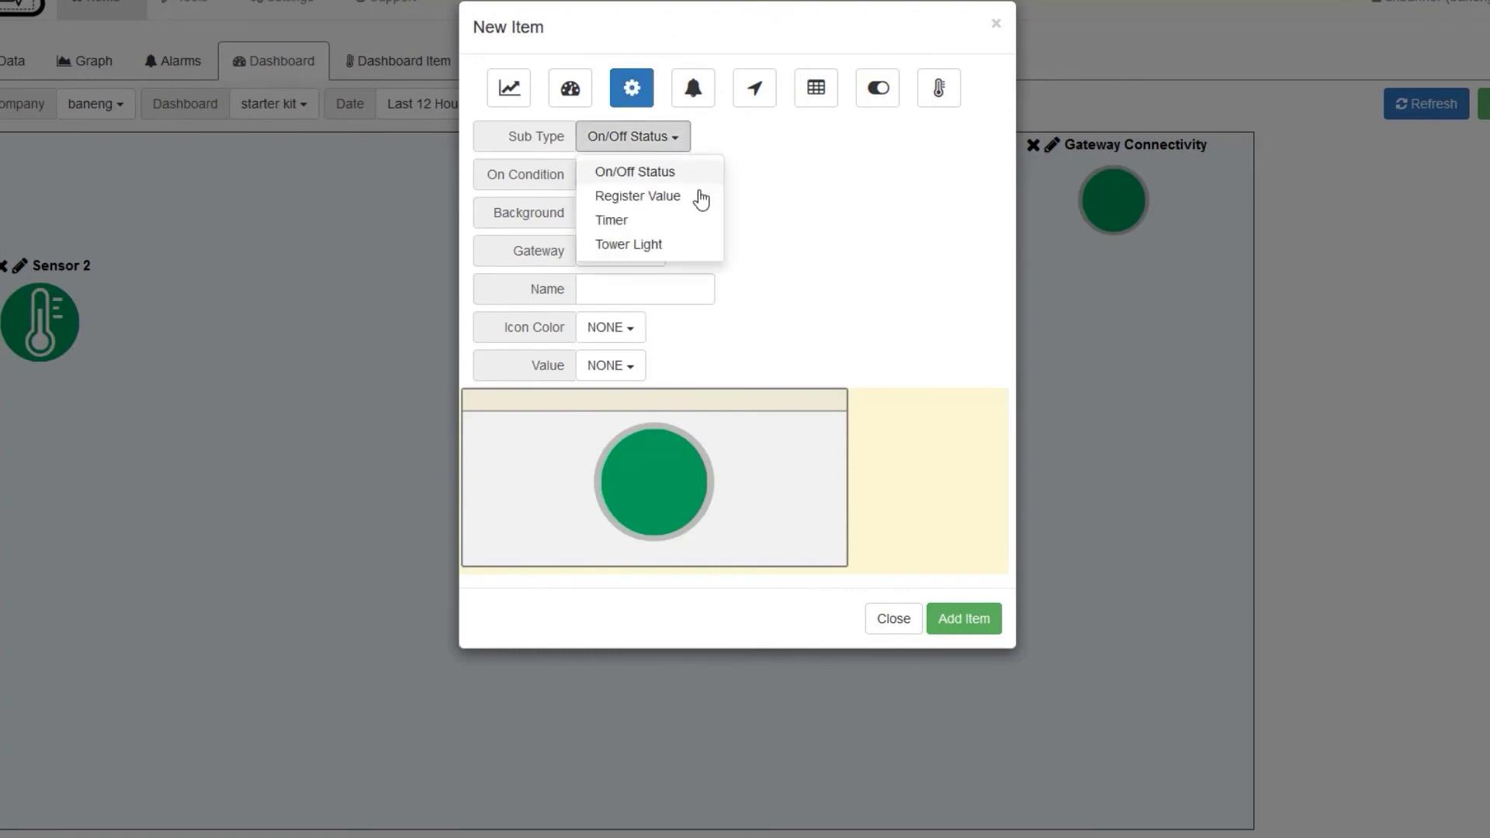
pyautogui.click(699, 196)
pyautogui.click(682, 147)
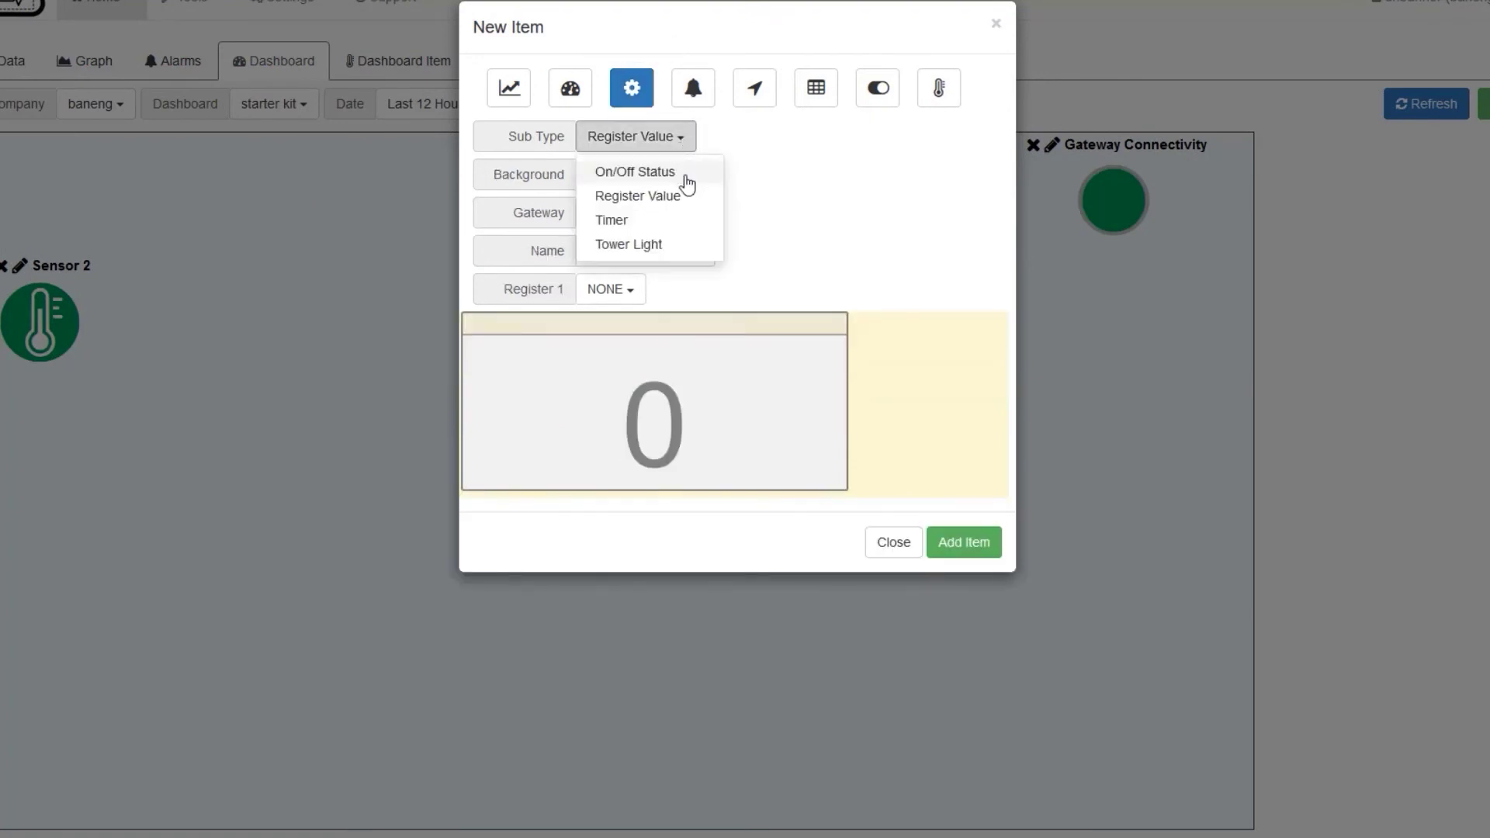
pyautogui.click(681, 221)
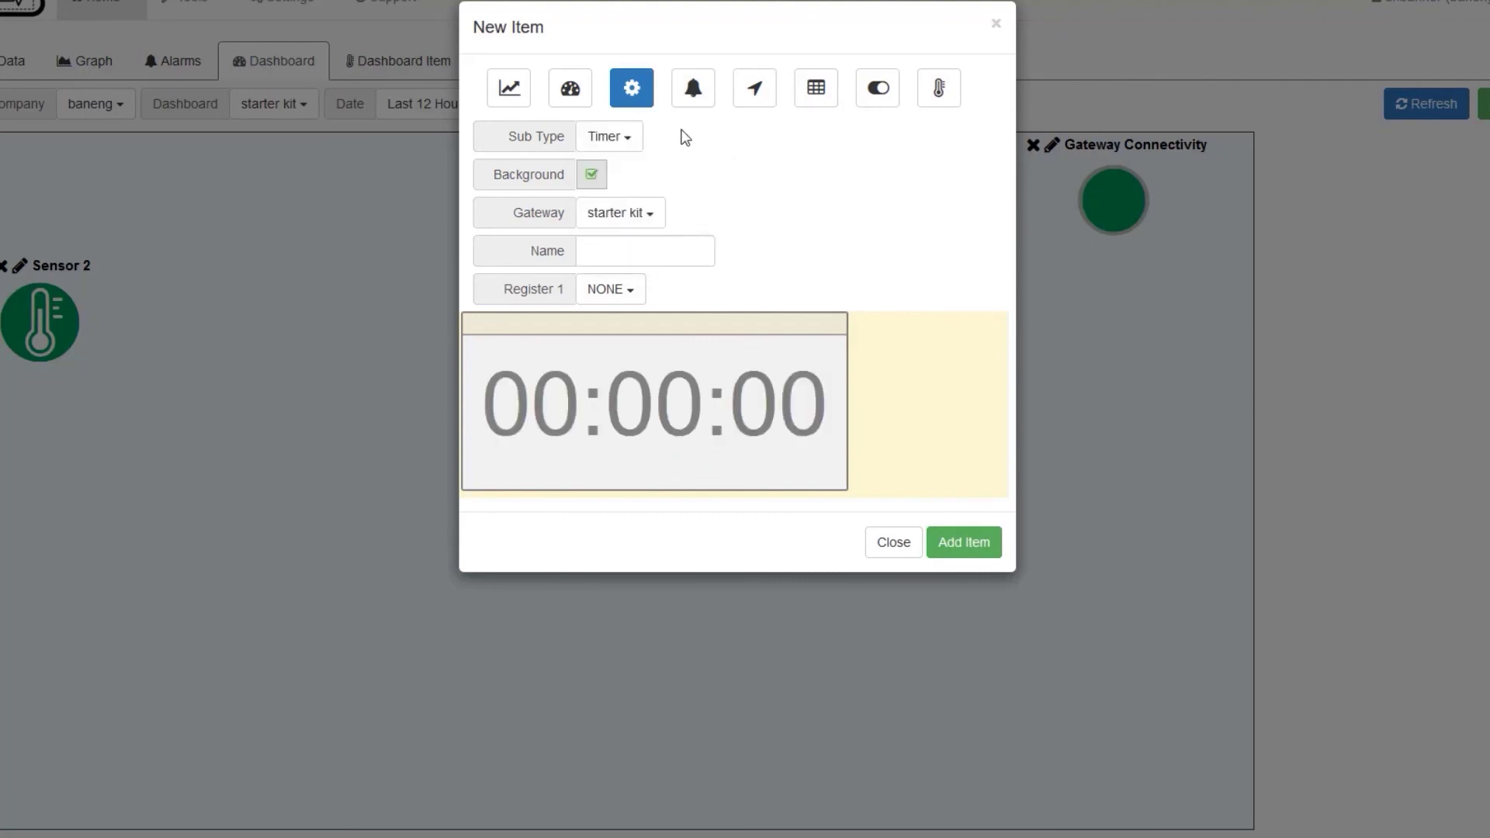
pyautogui.click(642, 140)
pyautogui.click(630, 243)
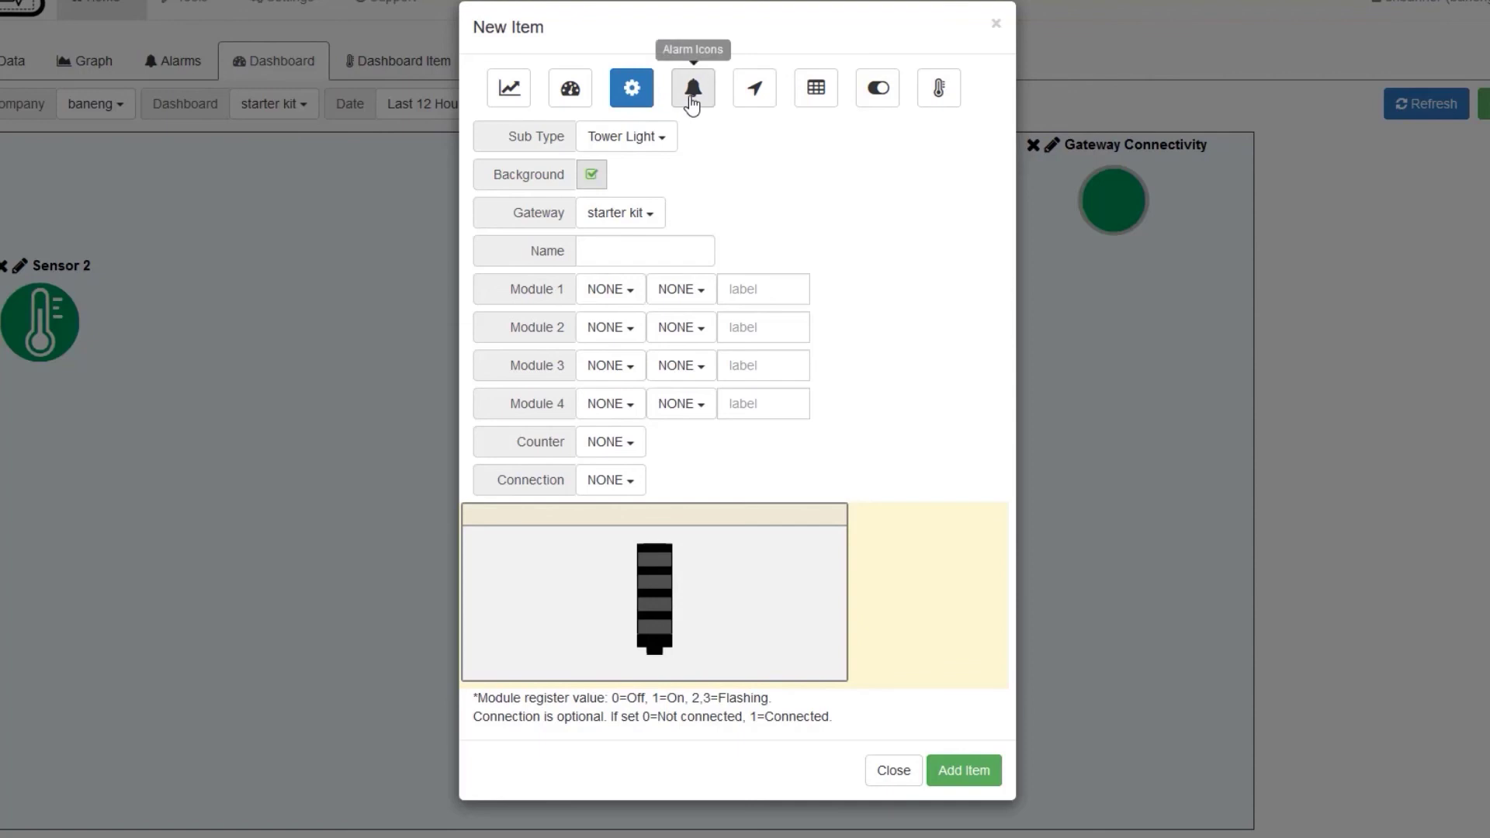
# - Preview the alarm icon sub types for a new dashboard item, including Direct Select, Temperature and Tank Level
pyautogui.click(692, 89)
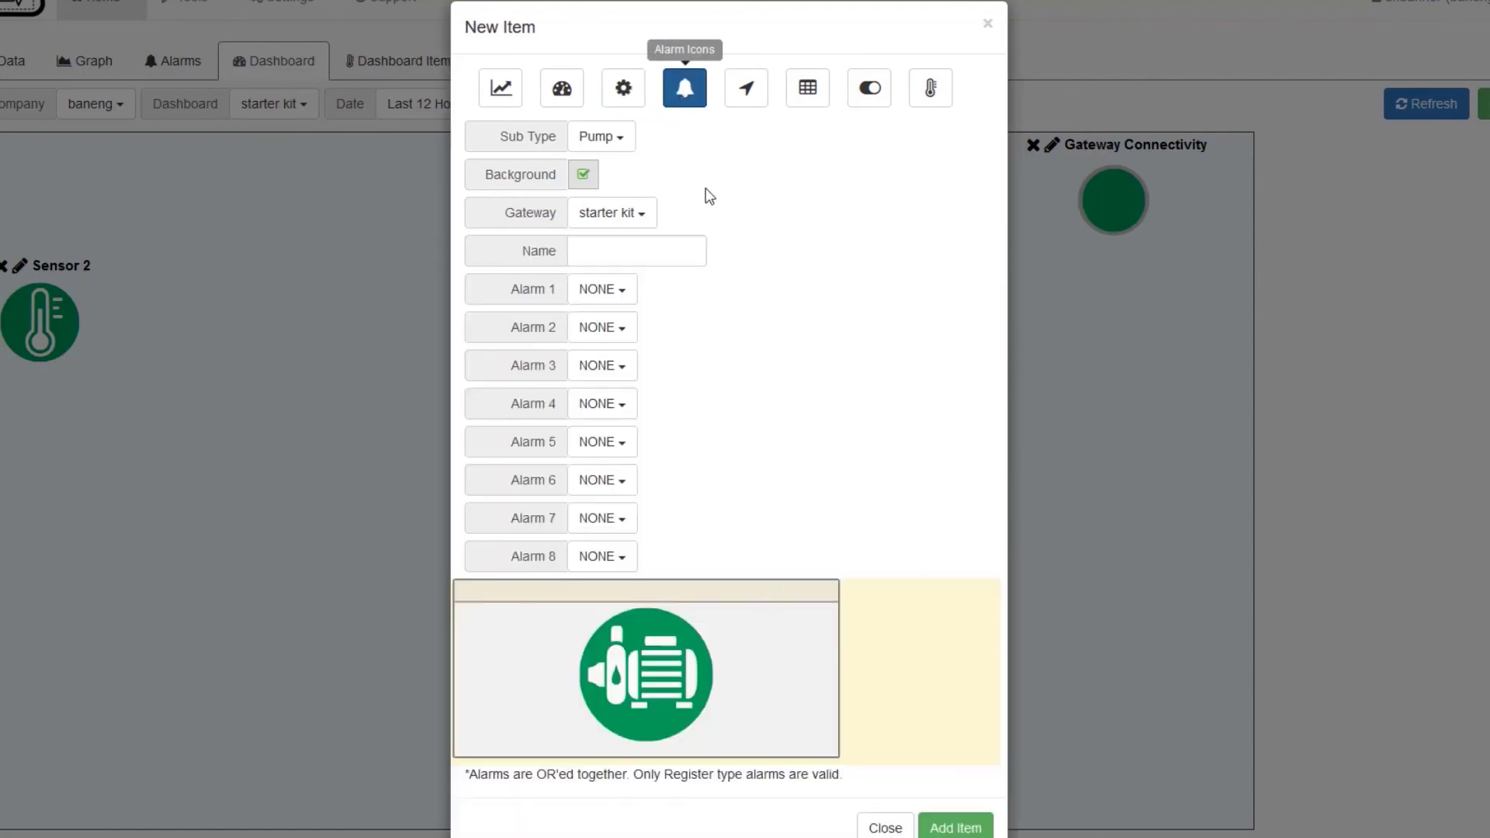
pyautogui.click(621, 140)
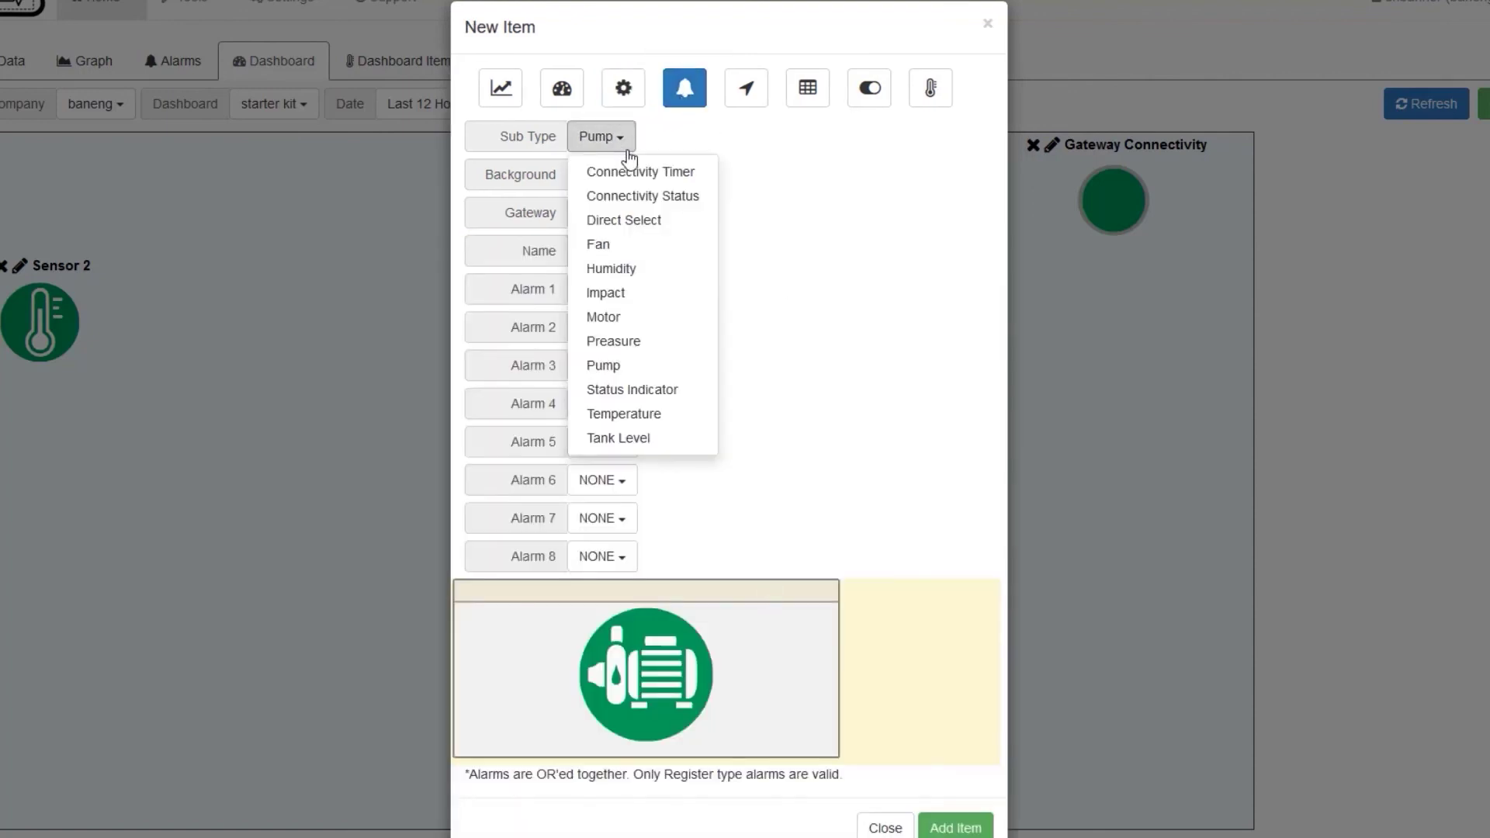
pyautogui.click(652, 222)
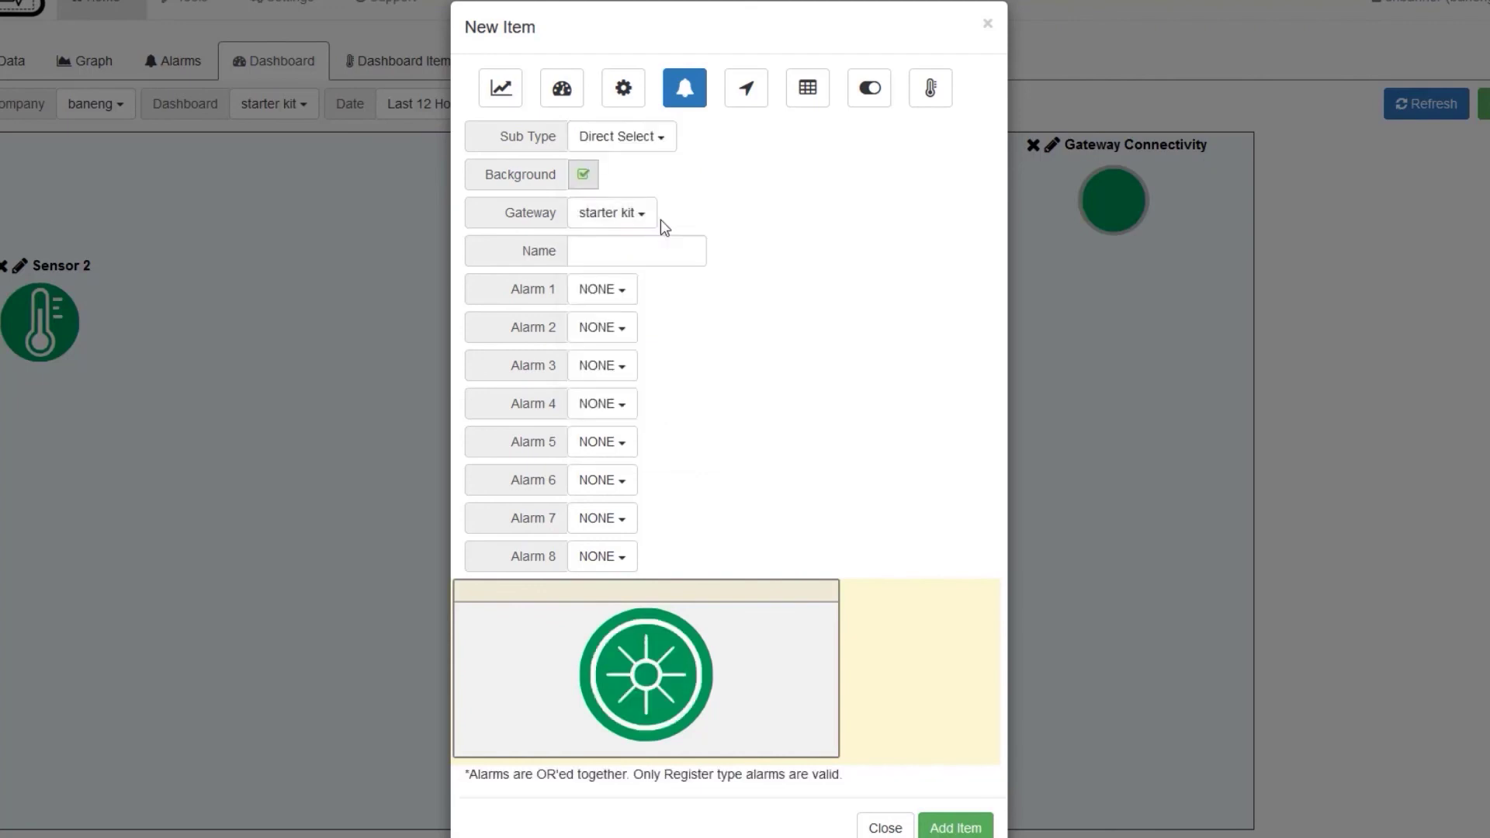
pyautogui.click(666, 140)
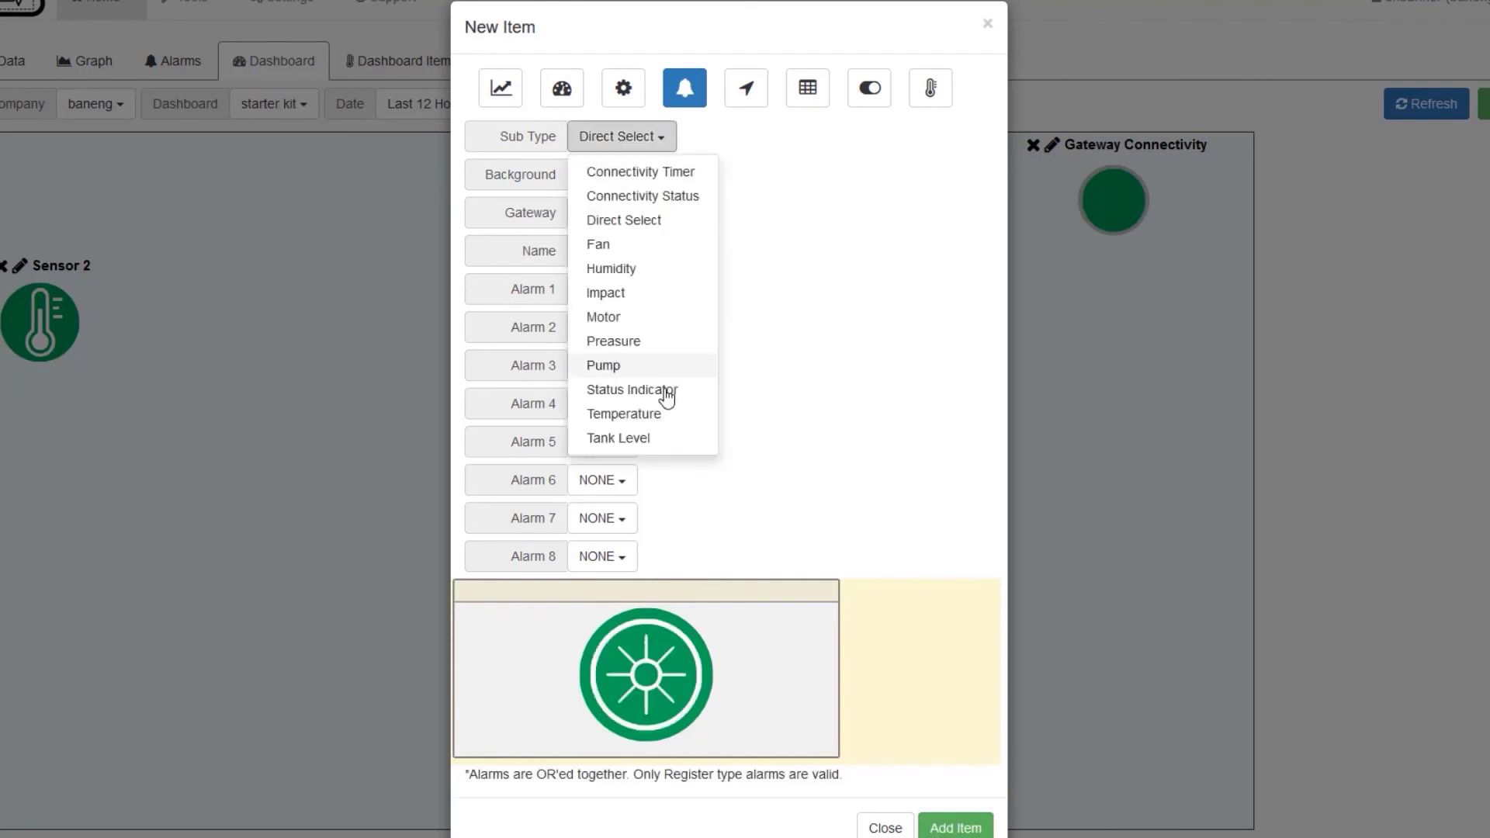
pyautogui.click(672, 419)
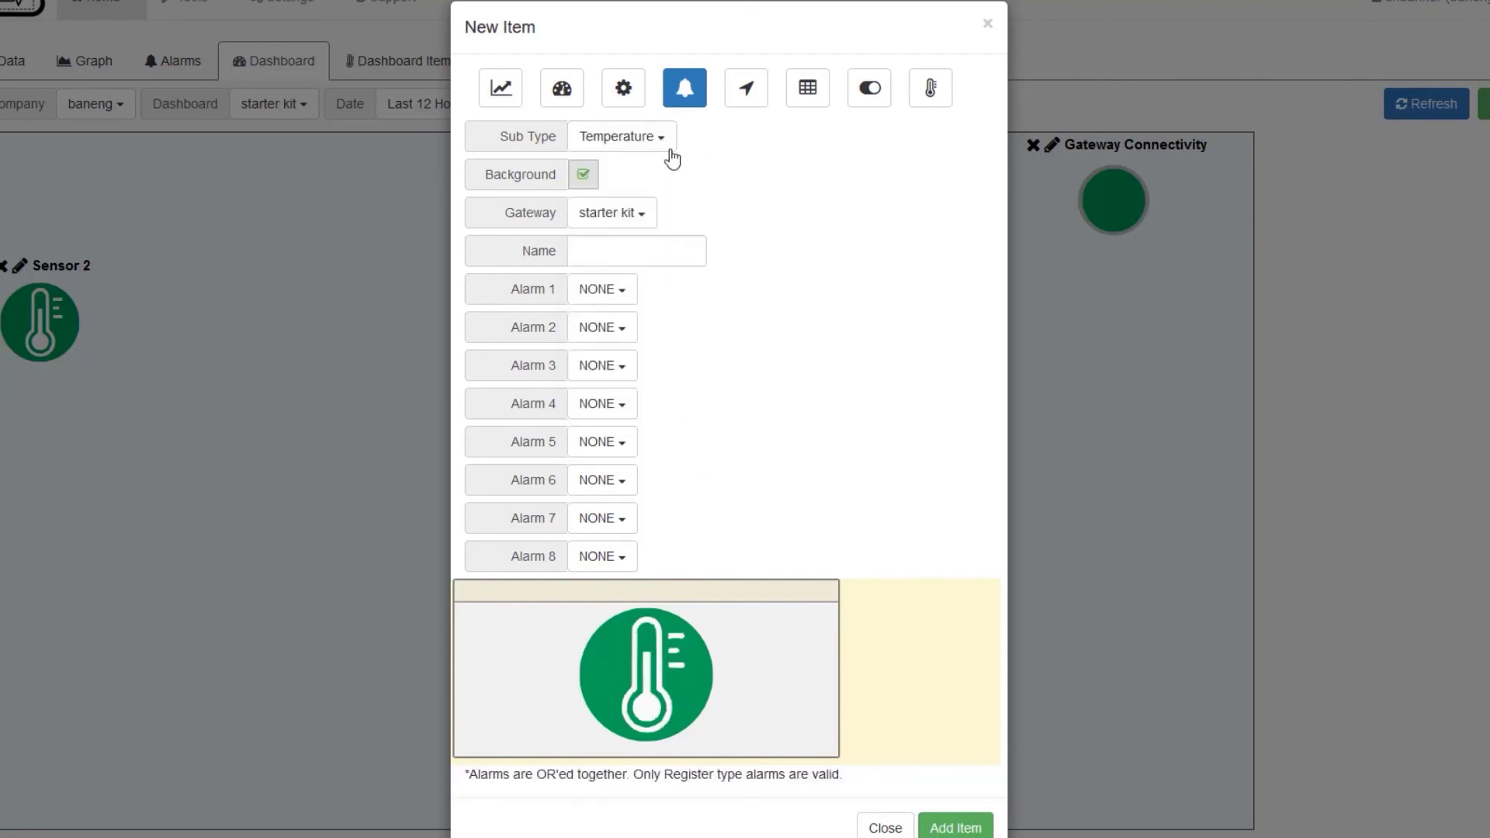
pyautogui.click(668, 150)
pyautogui.click(674, 439)
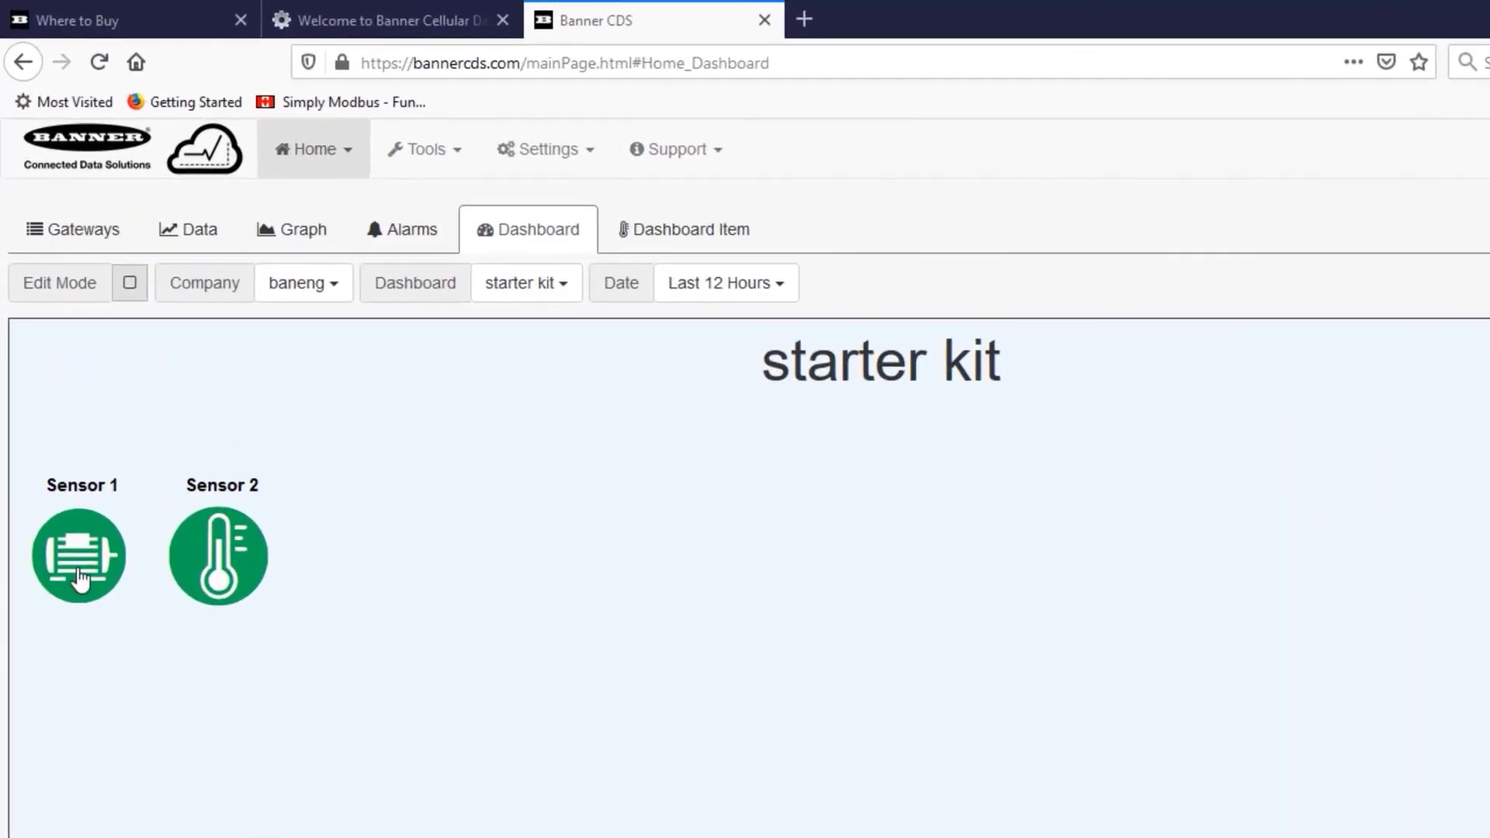
# - Edit Sensor 1's Temp F alarm to use the >= operation with a critical value of 110
pyautogui.click(78, 572)
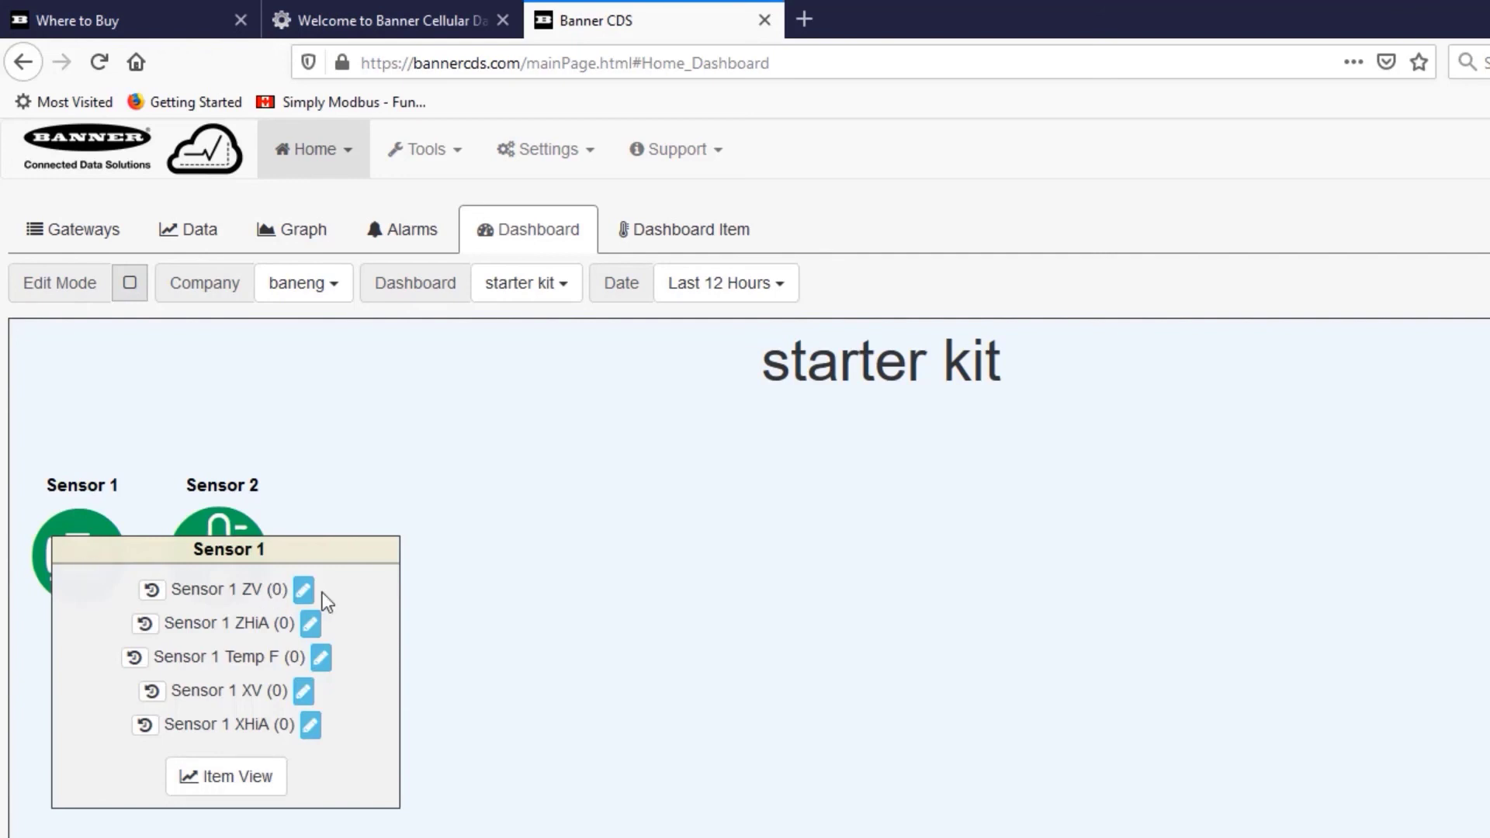
pyautogui.click(321, 658)
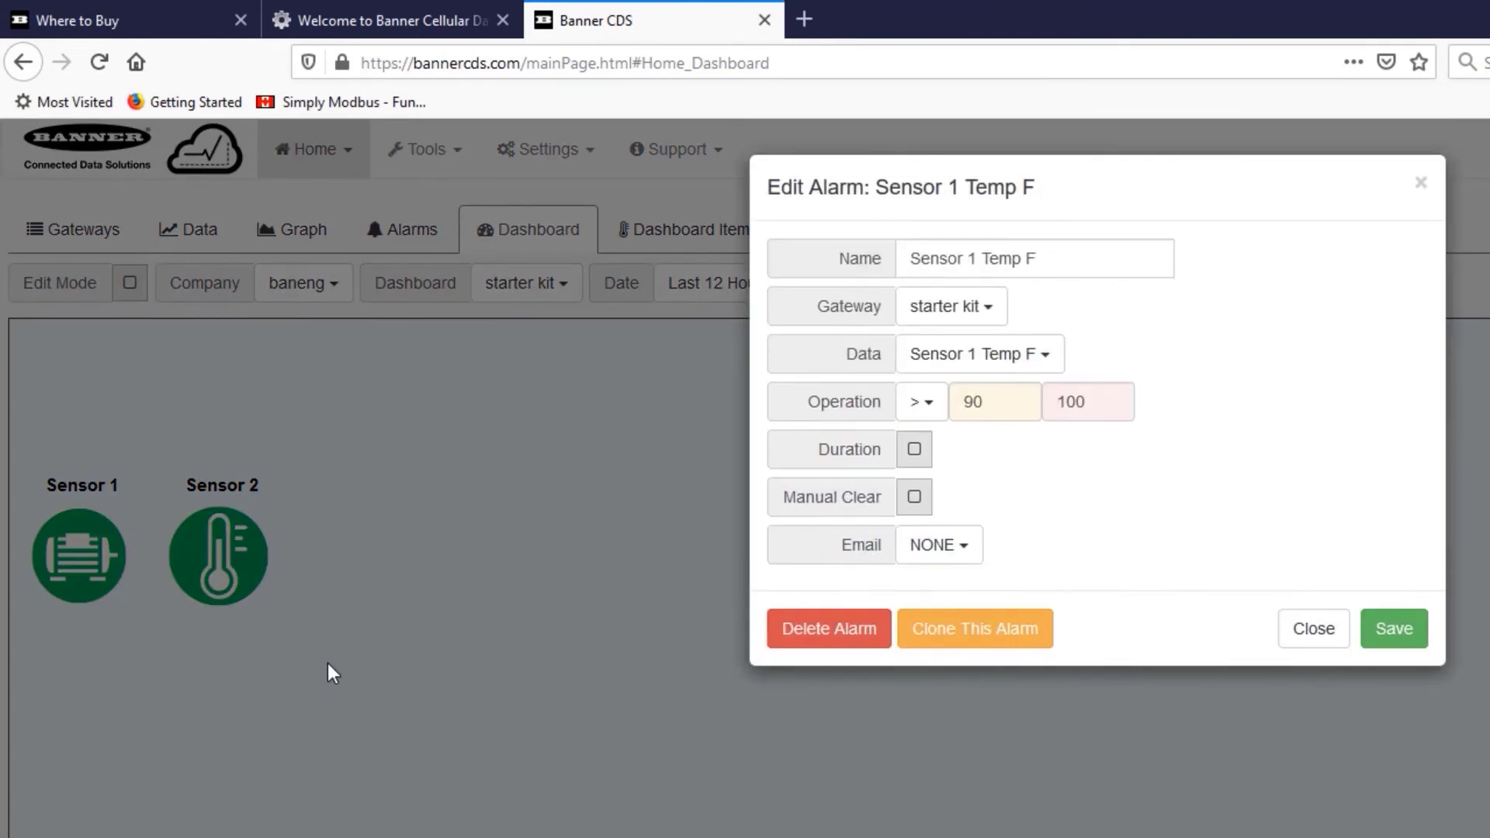
pyautogui.click(928, 413)
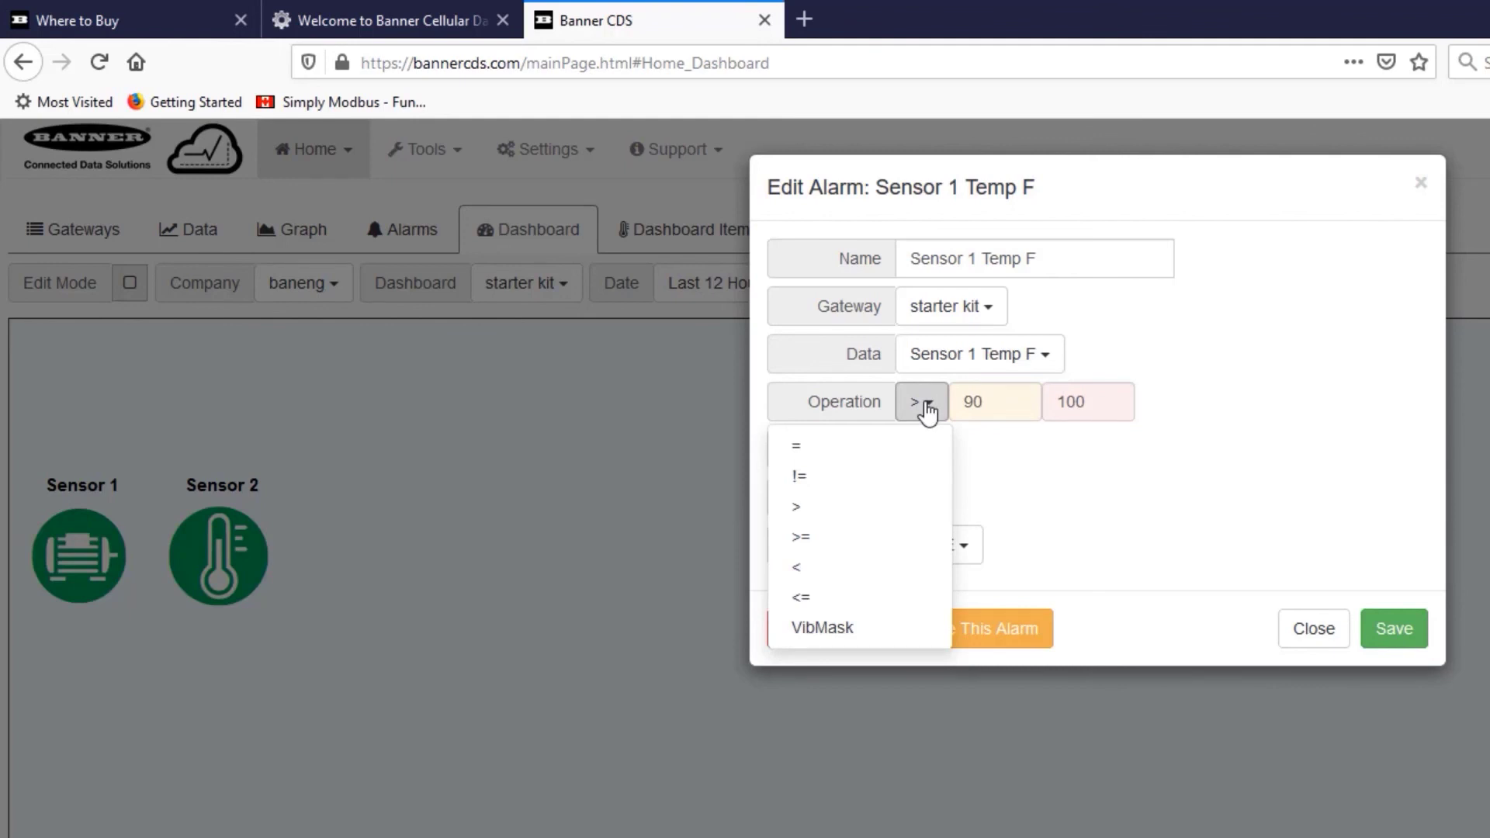
pyautogui.click(880, 543)
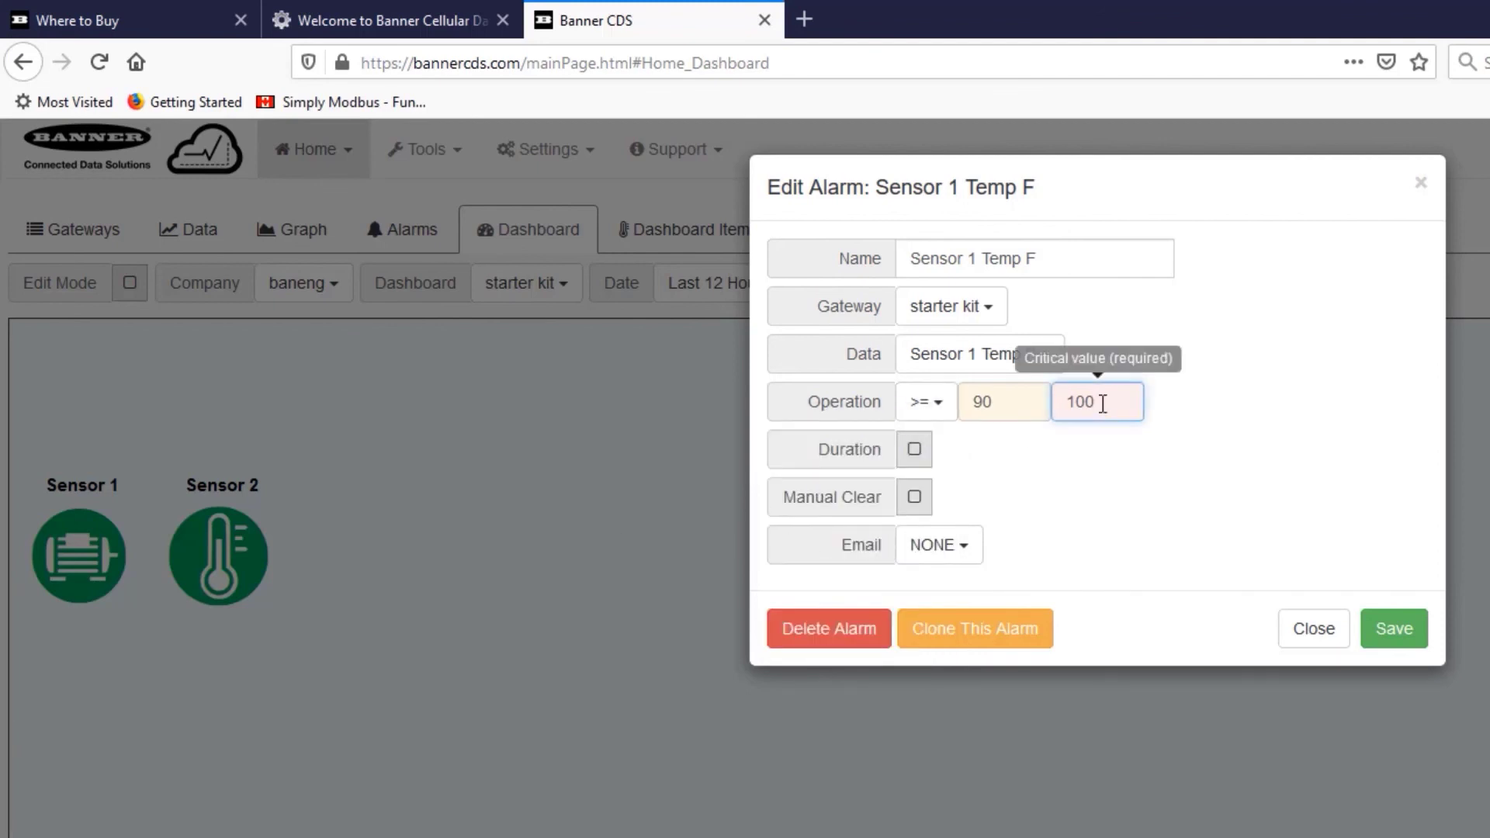
pyautogui.moveTo(1102, 403); pyautogui.dragTo(1065, 401)
pyautogui.write('110')
pyautogui.click(1142, 537)
# - Enable a duration of 15 minutes for the Sensor 1 Temp F alarm
pyautogui.click(914, 449)
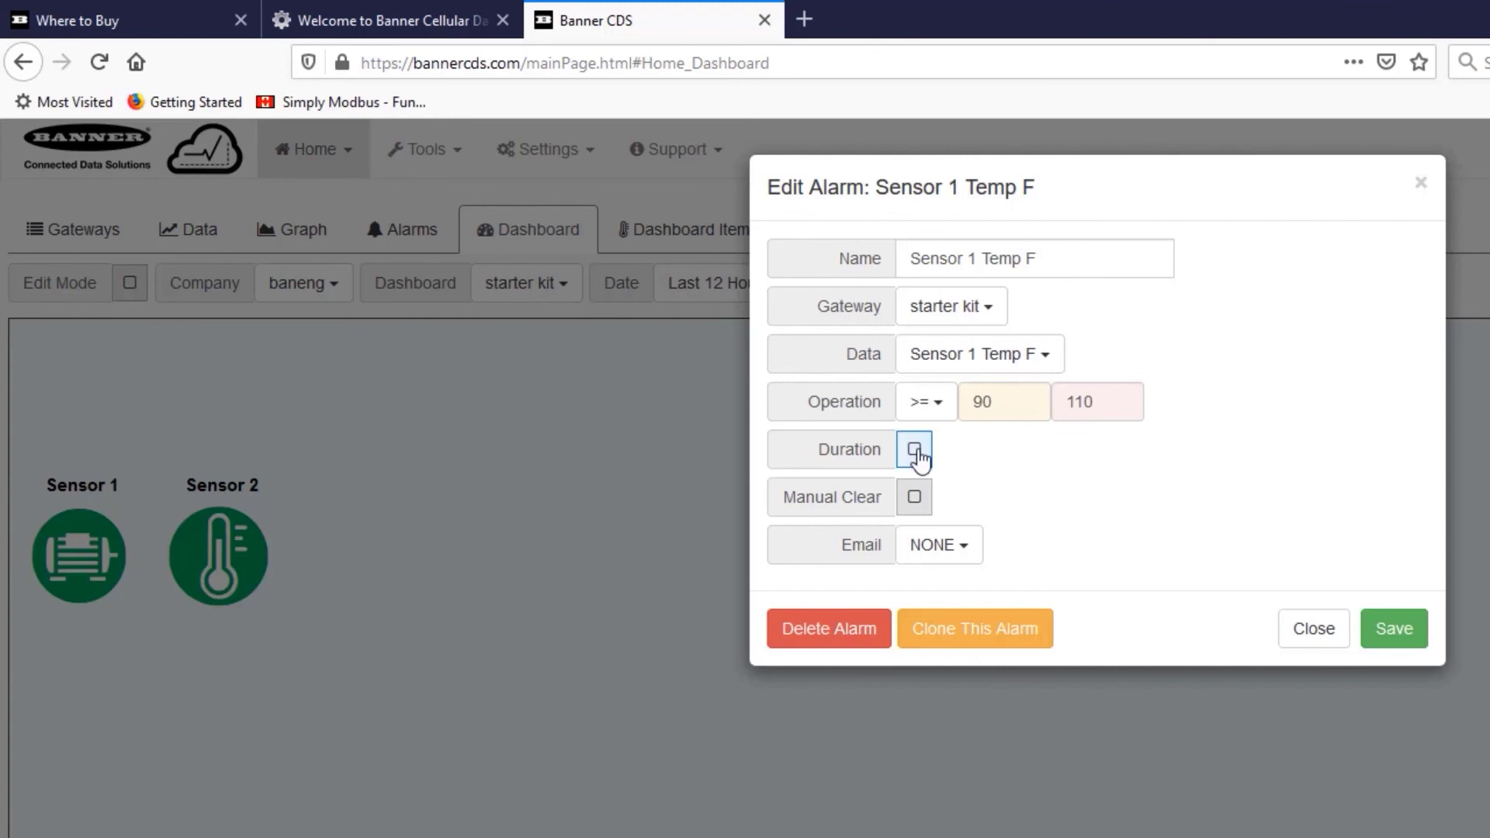
pyautogui.click(1025, 455)
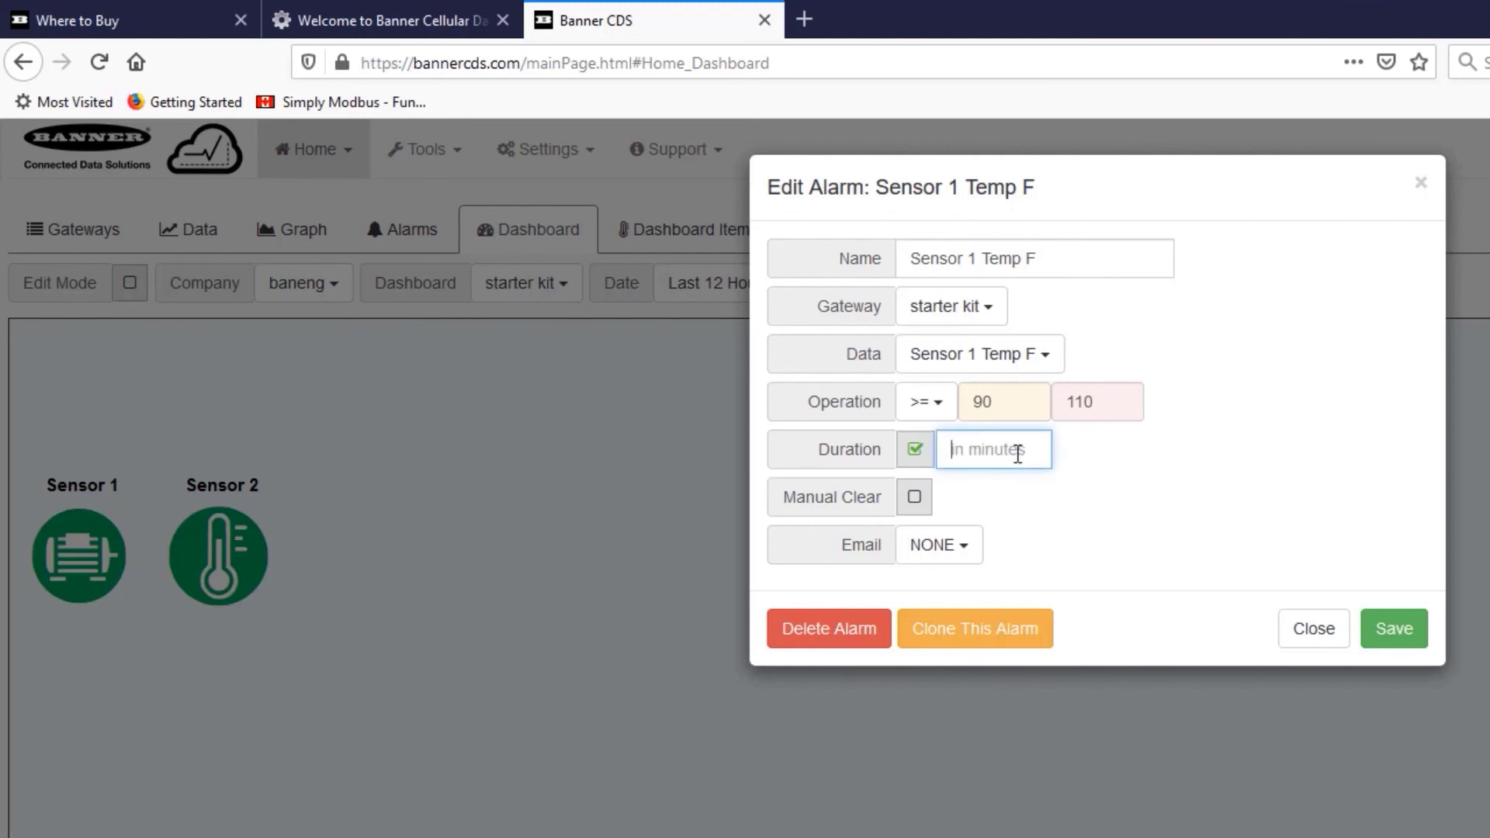
pyautogui.write('15')
# - Set the alarm's email notification to All State Changes with a second address field, and close the alarm without saving
pyautogui.click(969, 556)
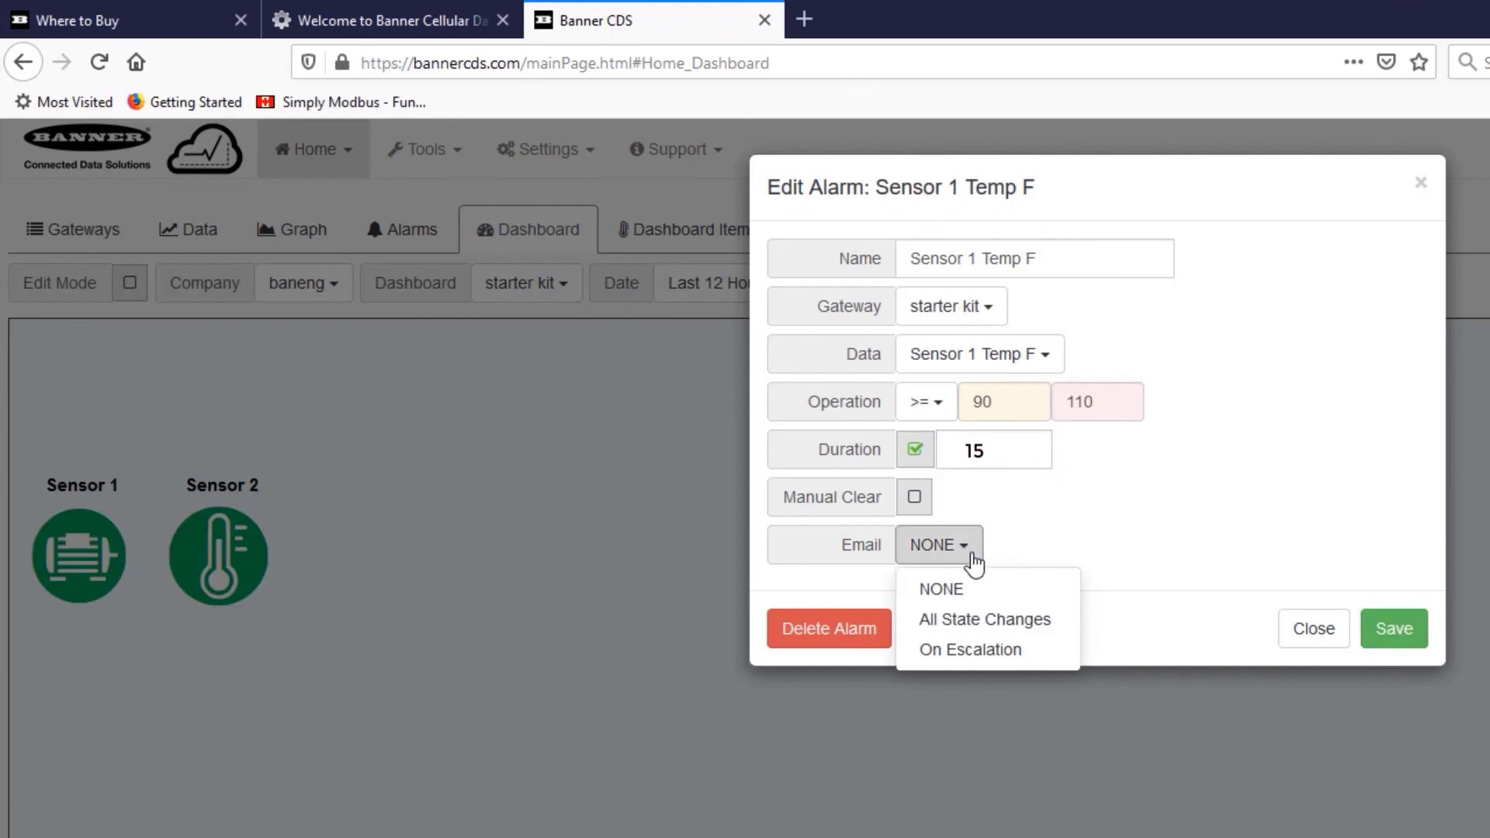
pyautogui.click(1002, 621)
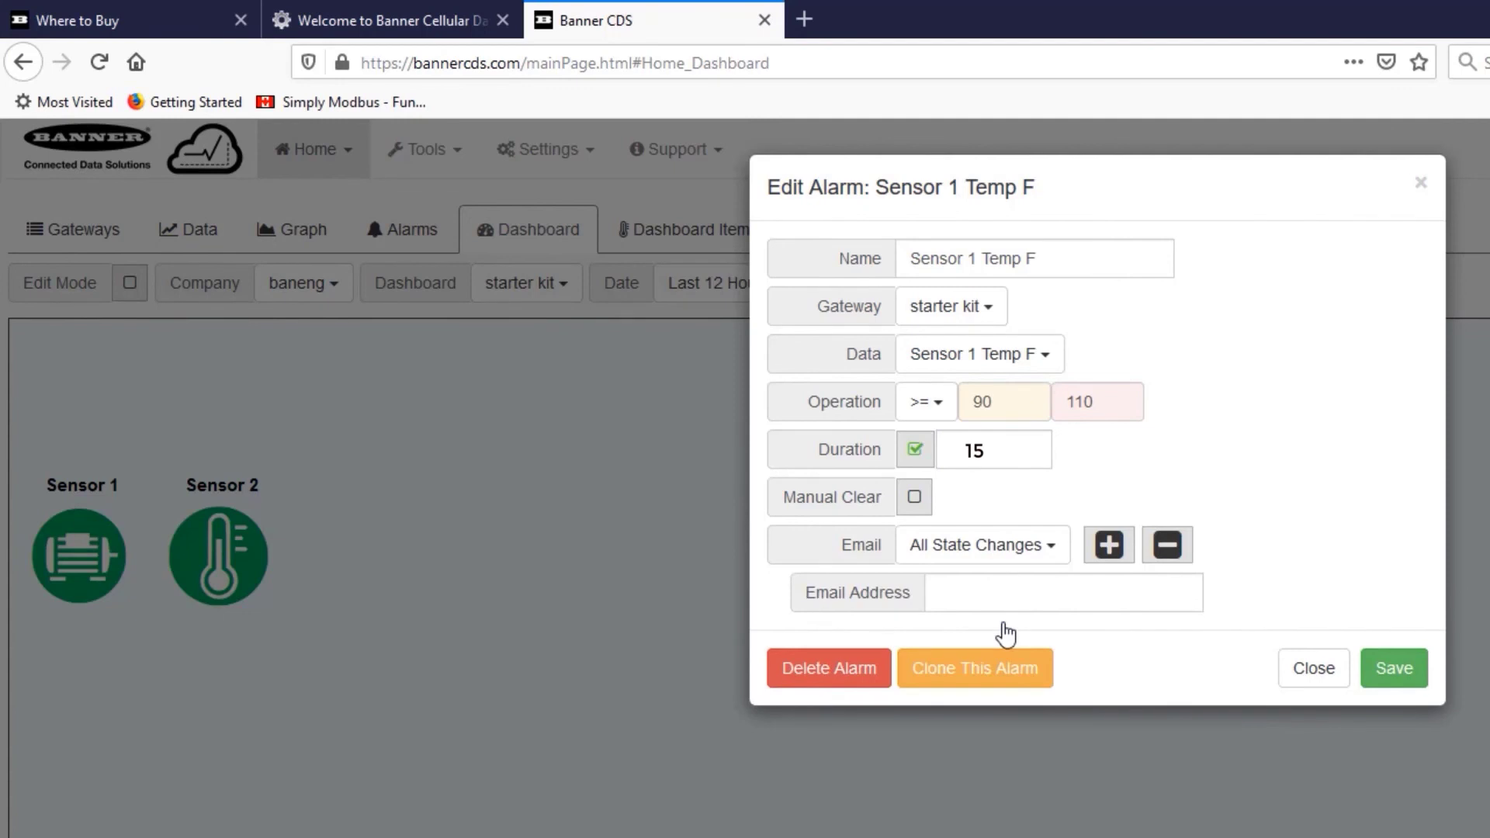
pyautogui.click(1110, 545)
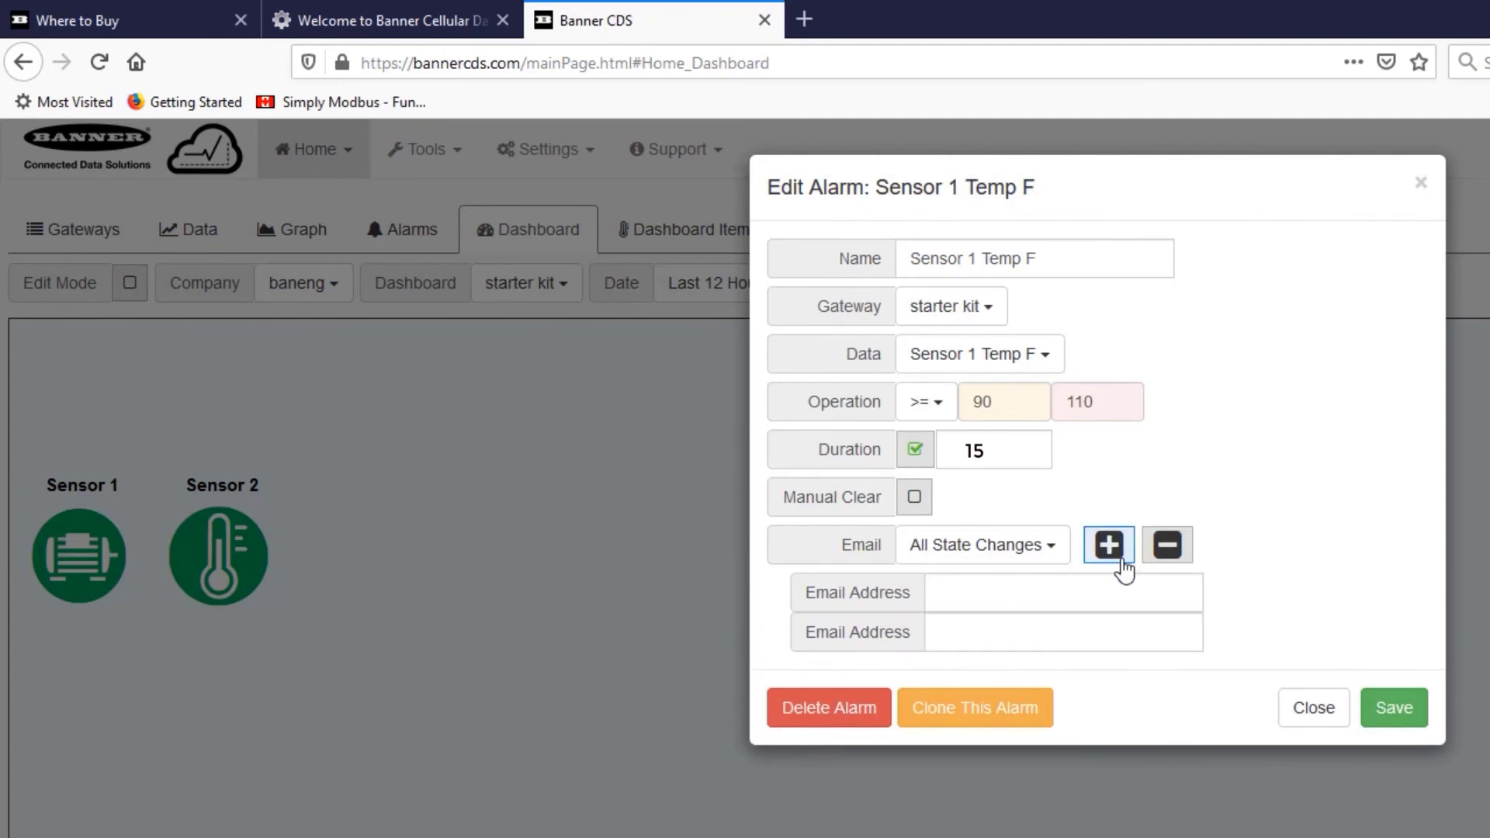
pyautogui.click(1329, 718)
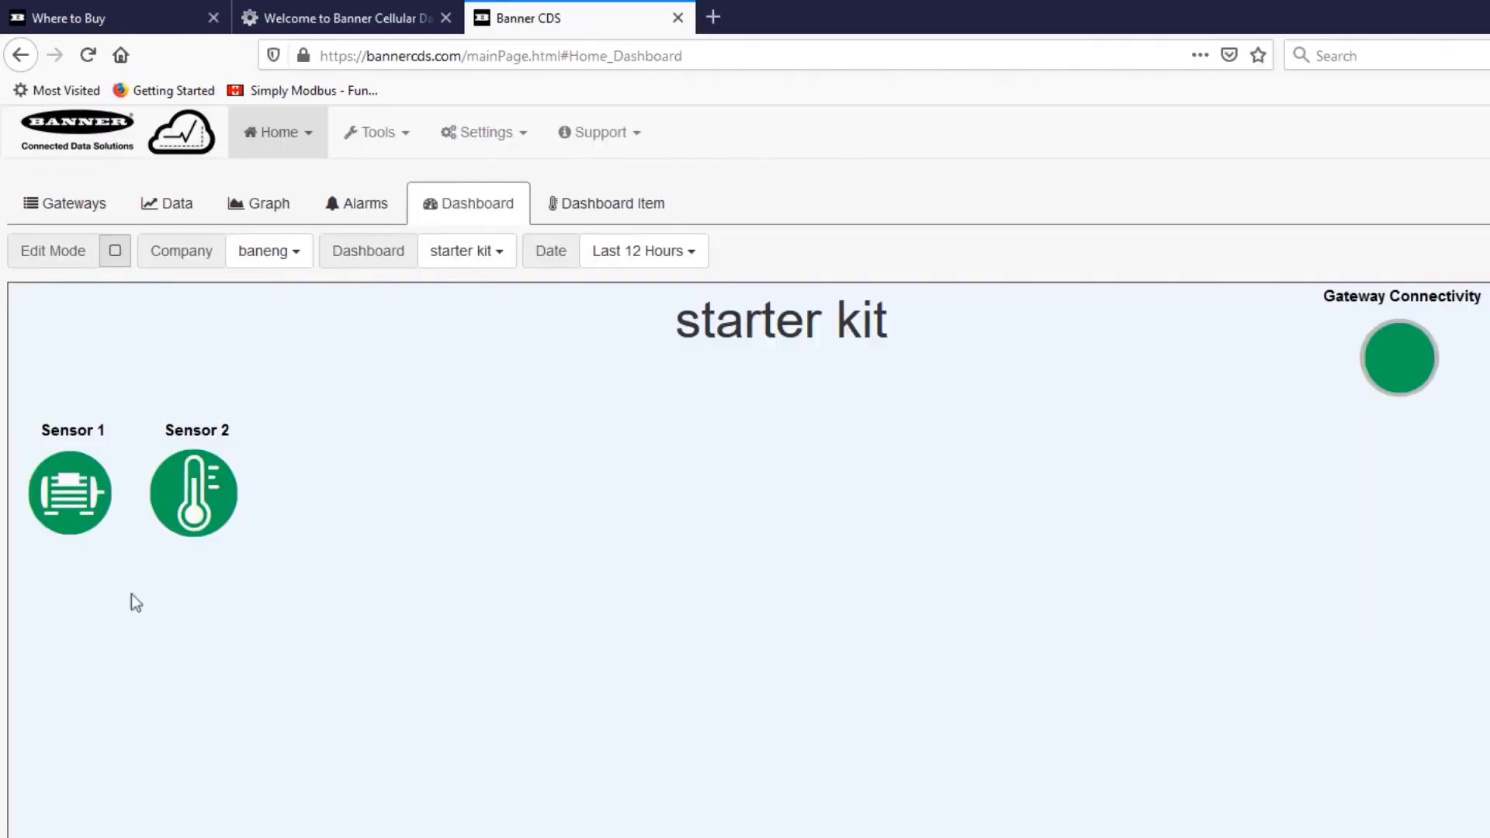
# - Review the alarms list and the settings of the Sensor 2 Humidity alarm, and close it without changes
pyautogui.click(373, 205)
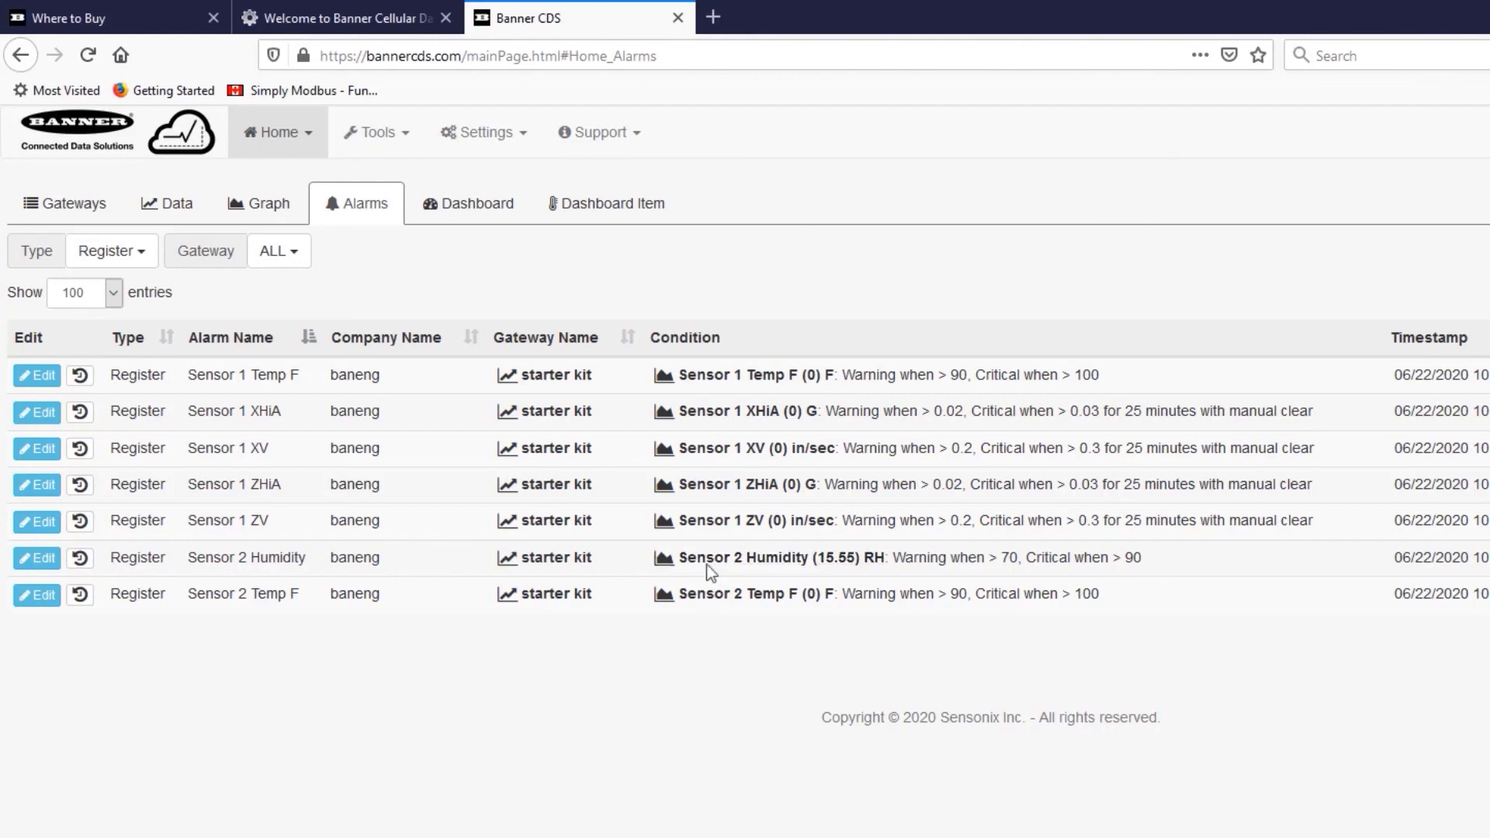
pyautogui.click(33, 559)
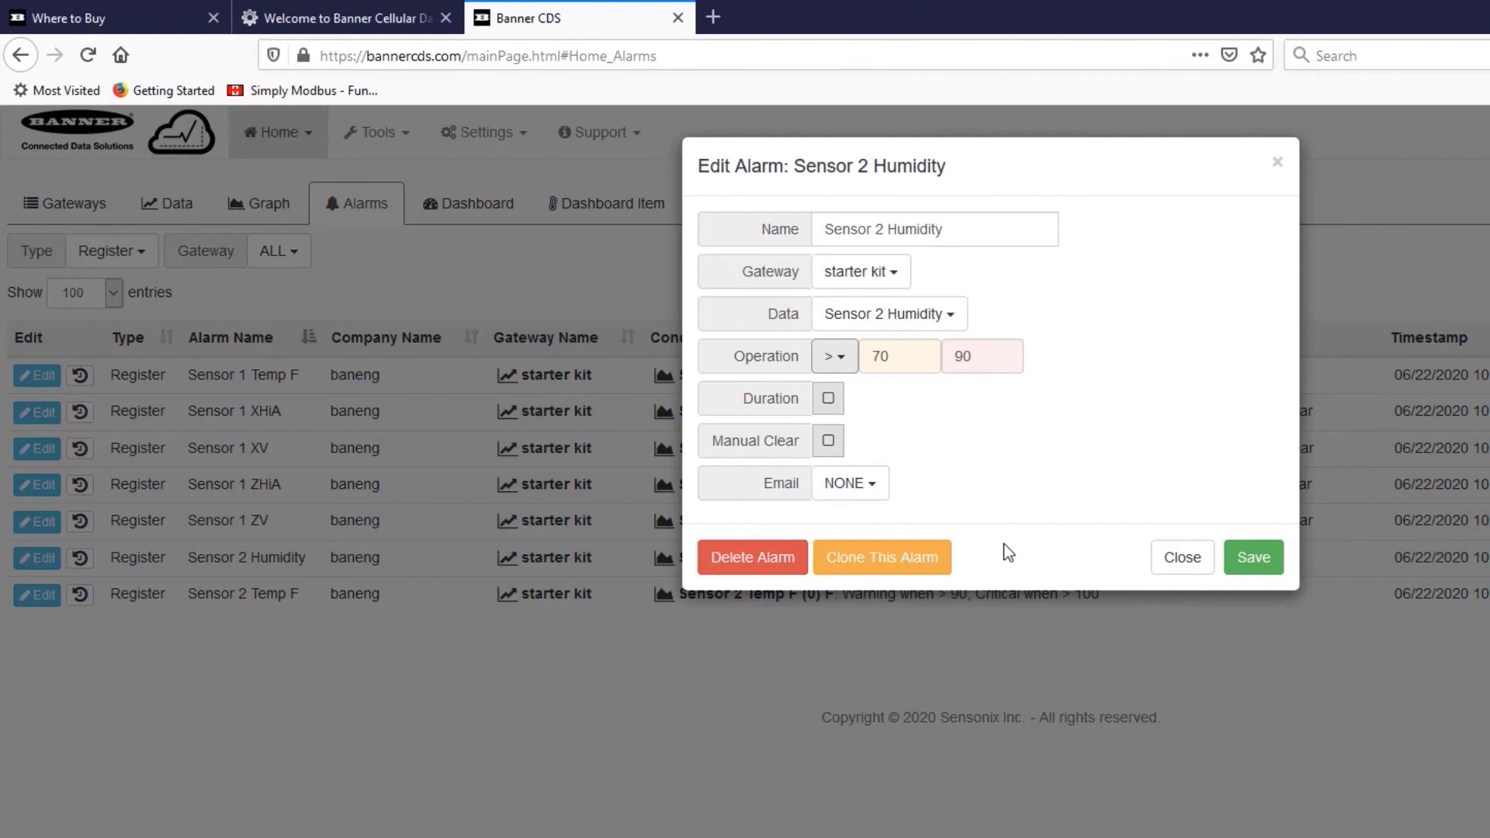
pyautogui.click(1176, 565)
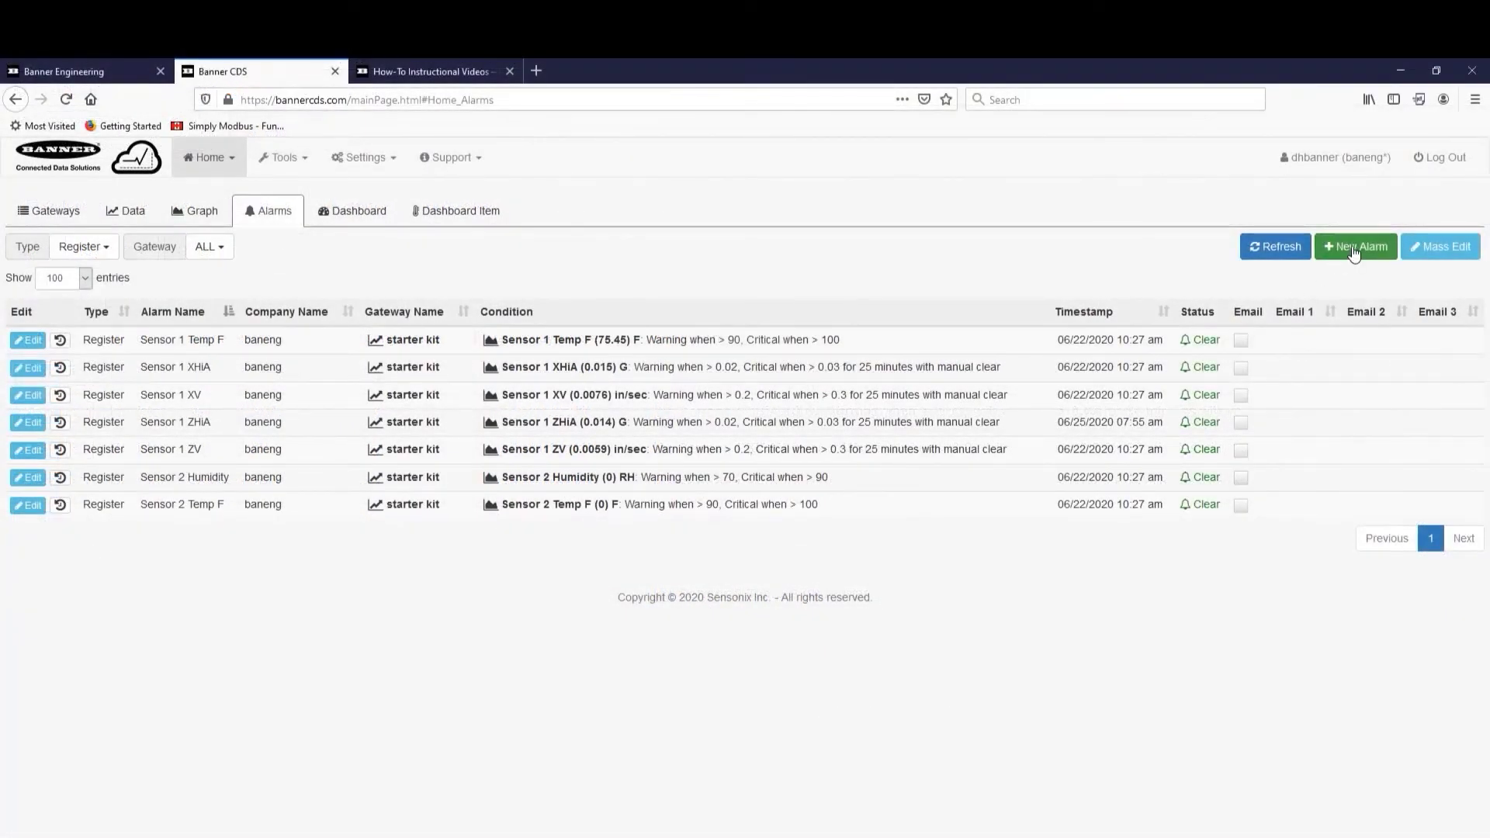
# - Start a new register alarm named Test for the starter kit gateway, using Sensor 2 Temp C as its data
pyautogui.click(1350, 247)
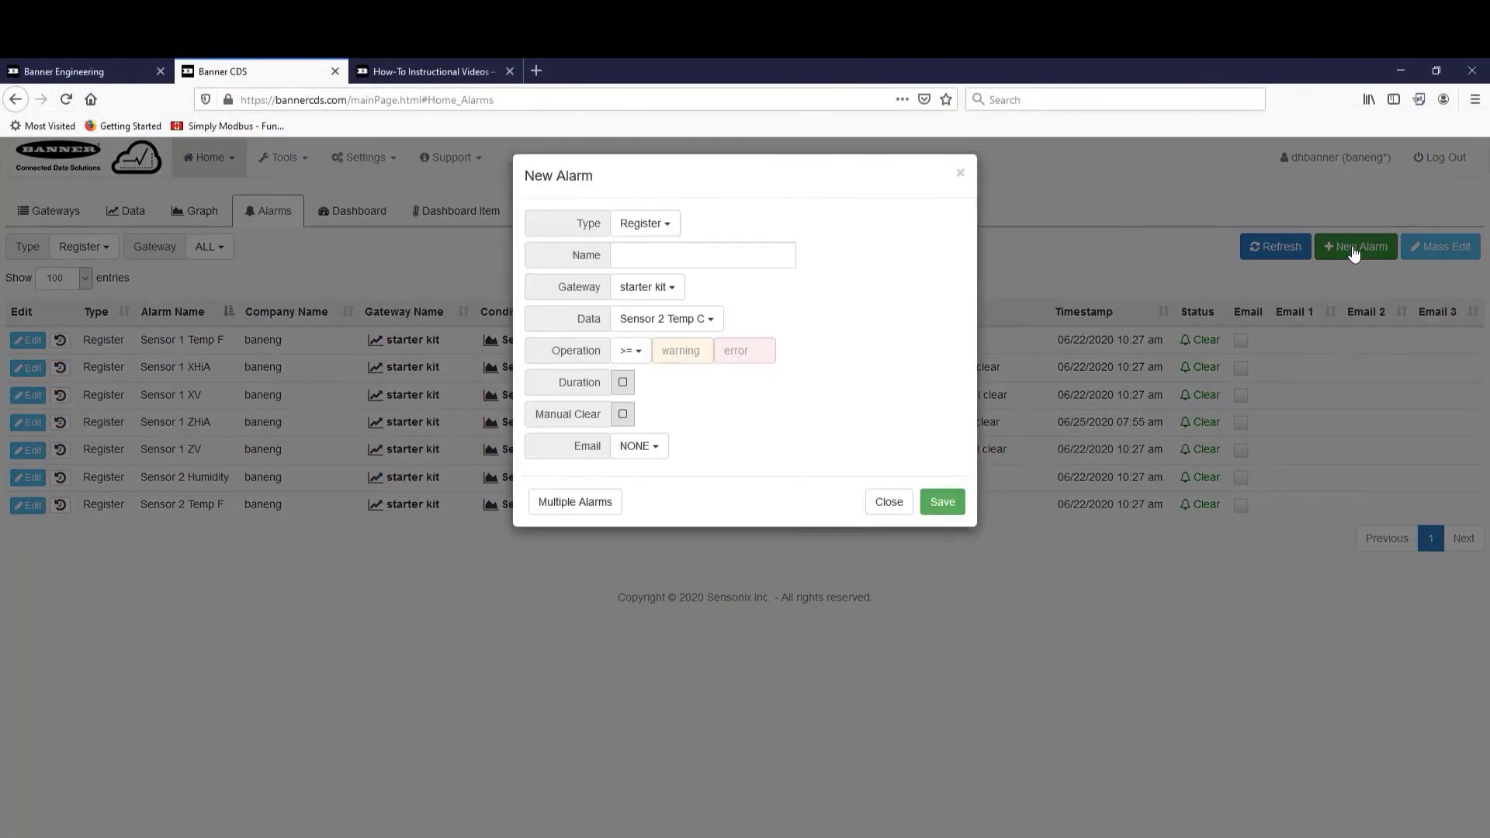
pyautogui.click(724, 256)
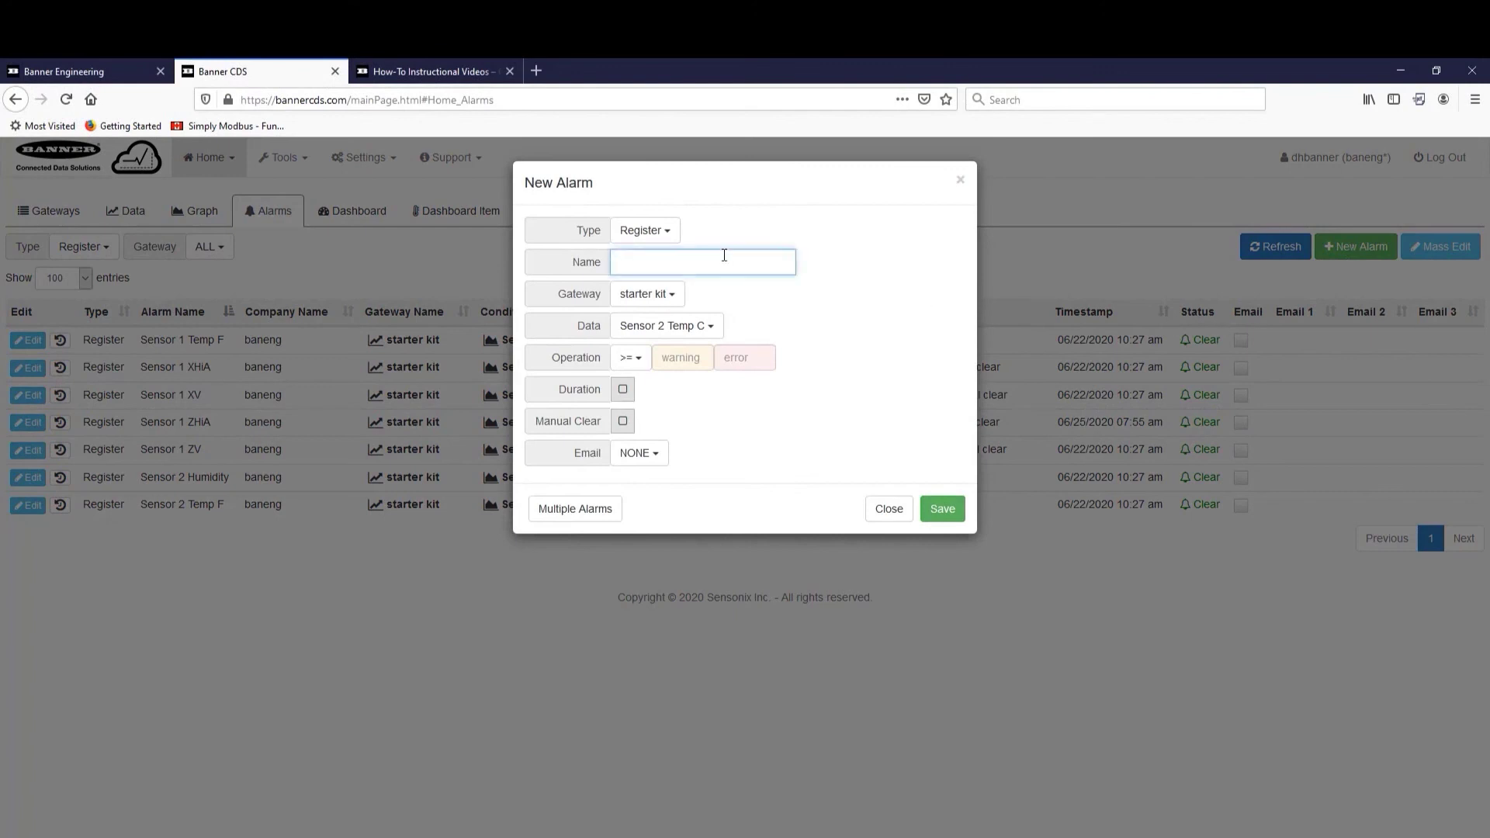
pyautogui.click(715, 325)
pyautogui.scroll(-2, 770, 381)
pyautogui.moveTo(784, 433)
pyautogui.mouseDown()
pyautogui.moveTo(798, 523)
pyautogui.moveTo(782, 437)
pyautogui.mouseUp()
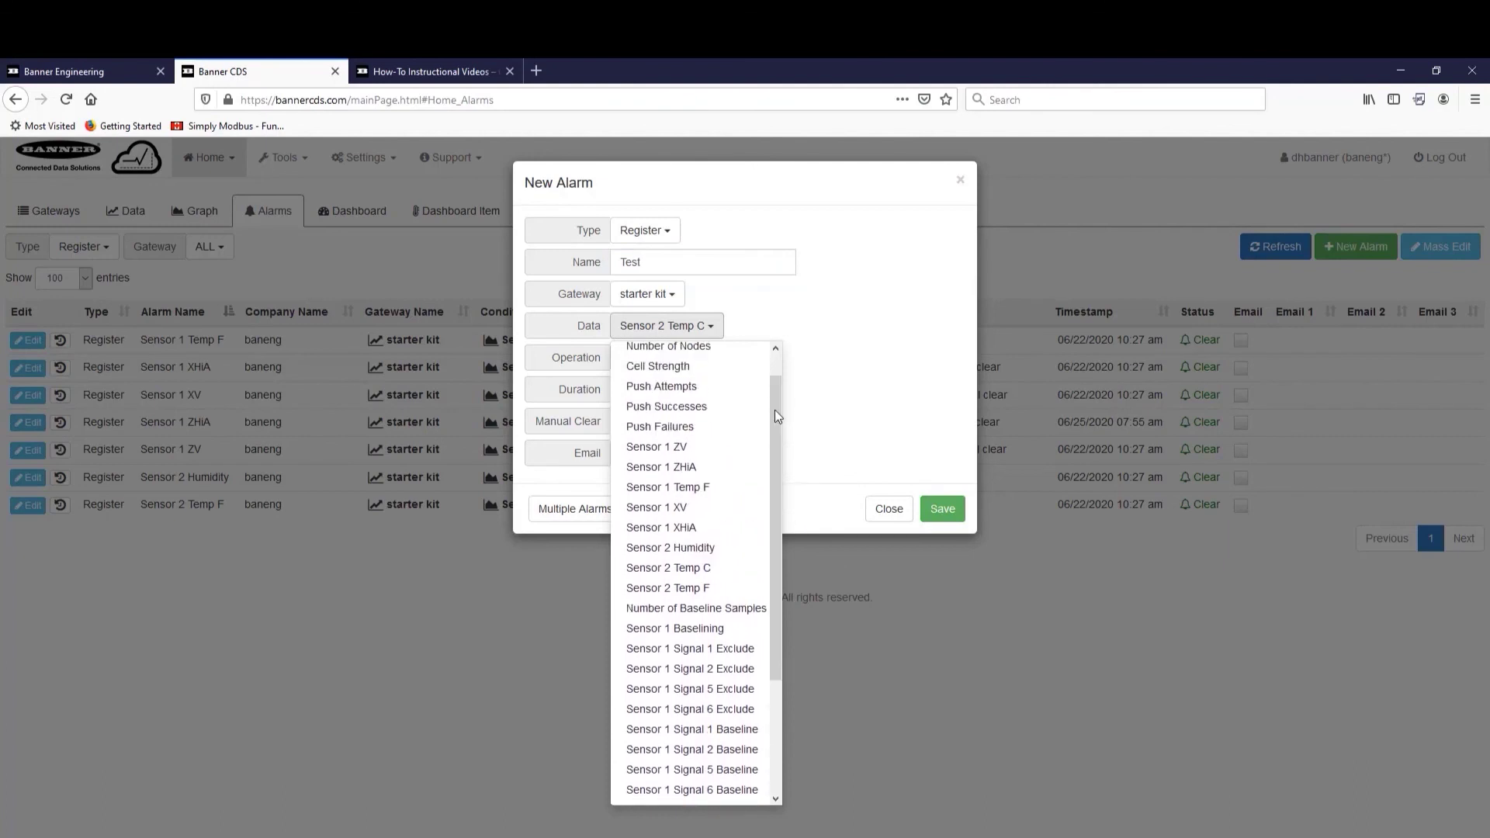
pyautogui.click(709, 568)
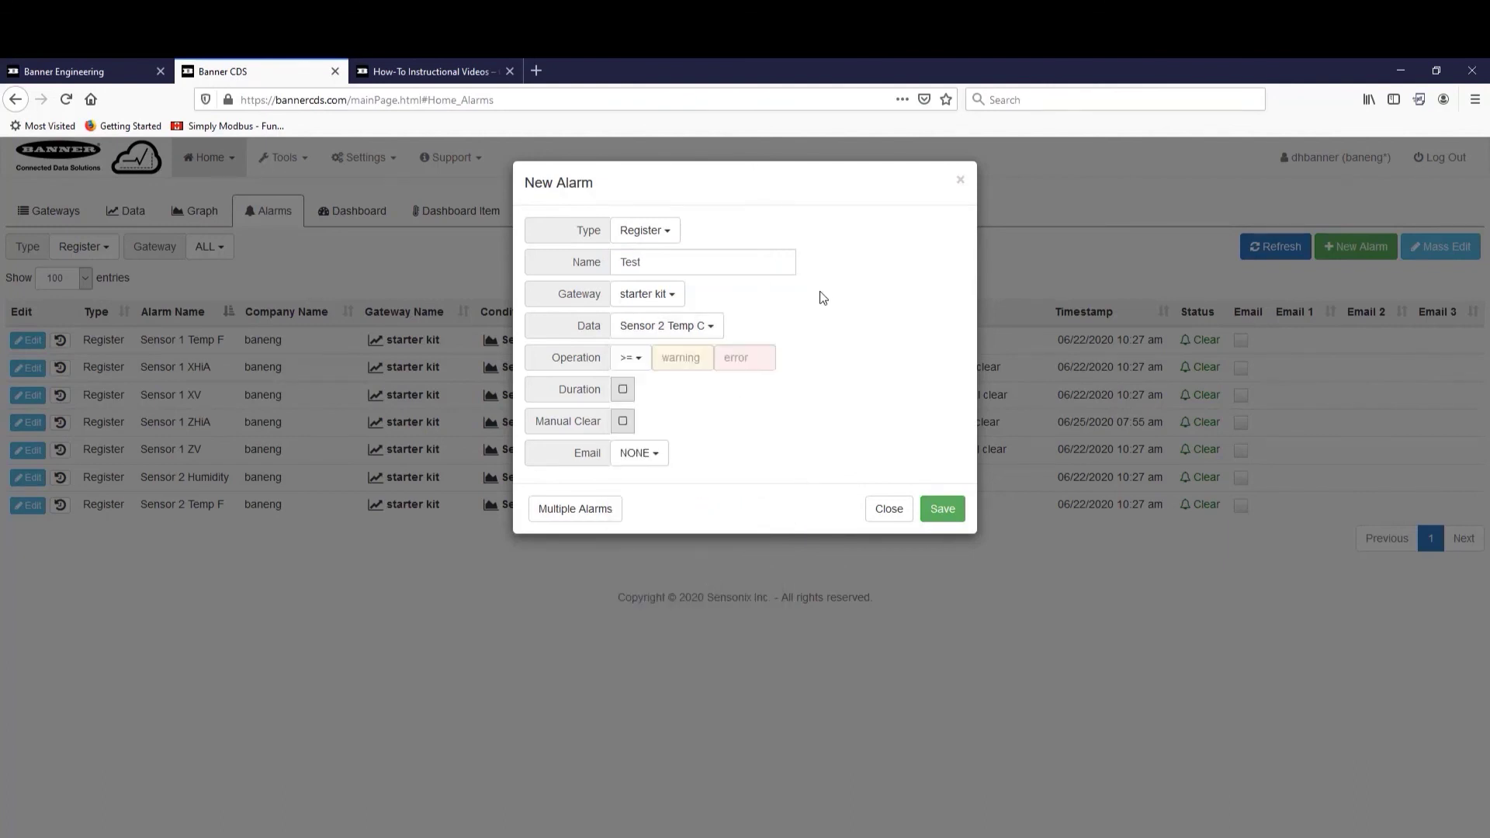
# - Set the Test alarm's warning value to 10 and critical value to 20, save it, and return to the alarms list
pyautogui.click(679, 359)
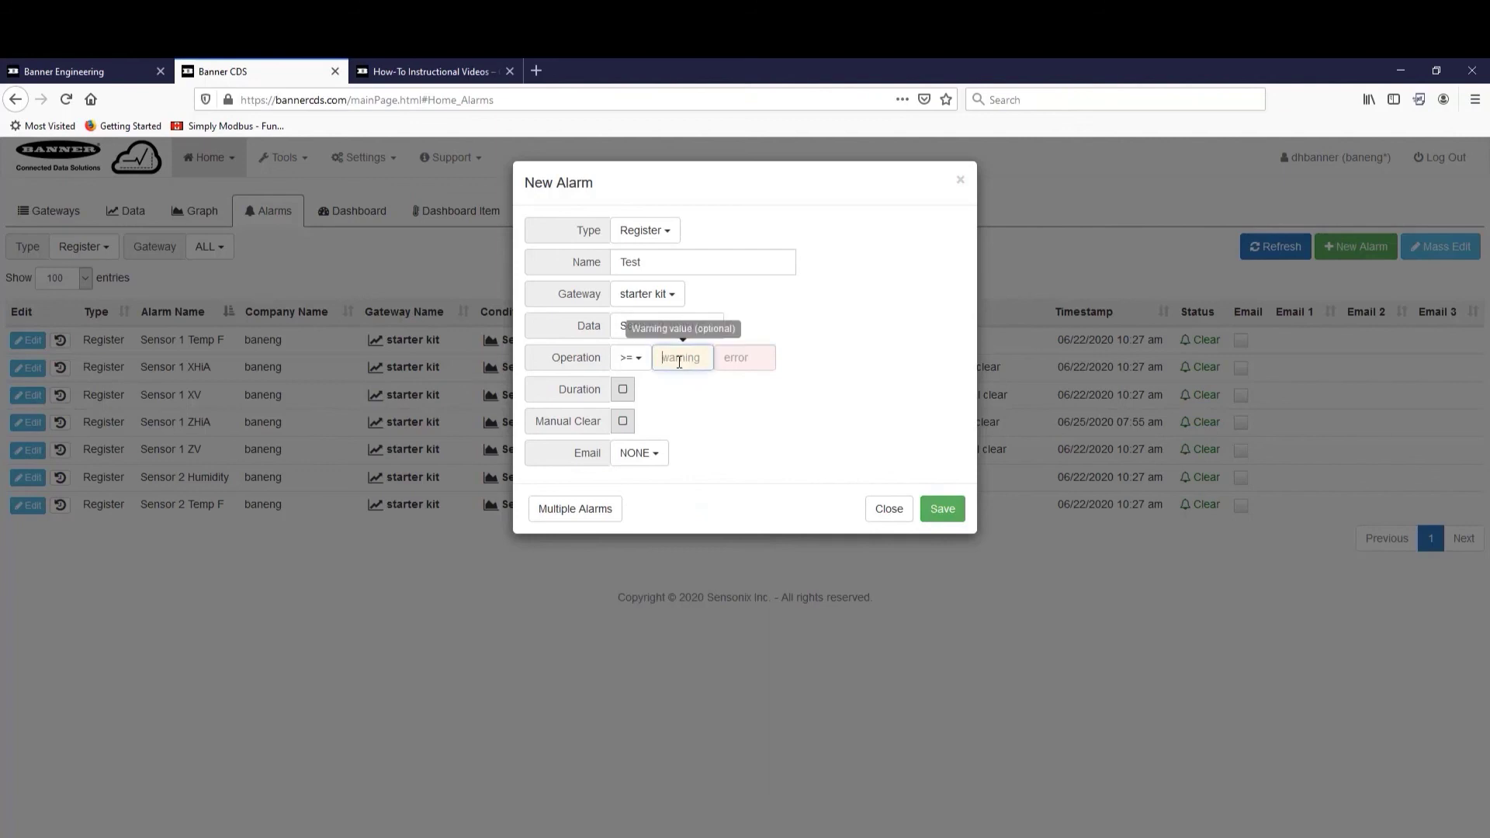
pyautogui.write('10')
pyautogui.click(755, 359)
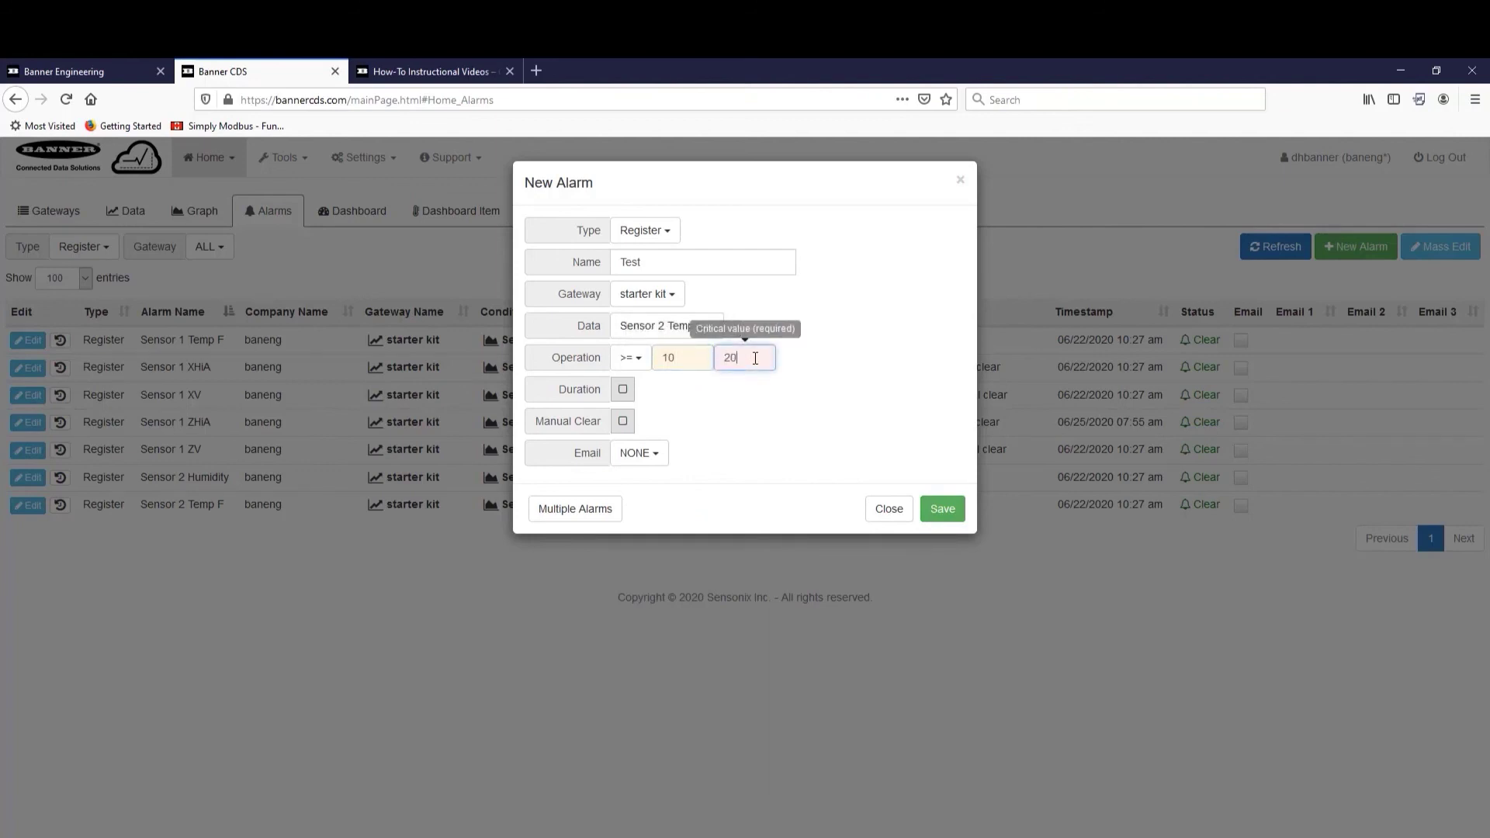
pyautogui.click(948, 507)
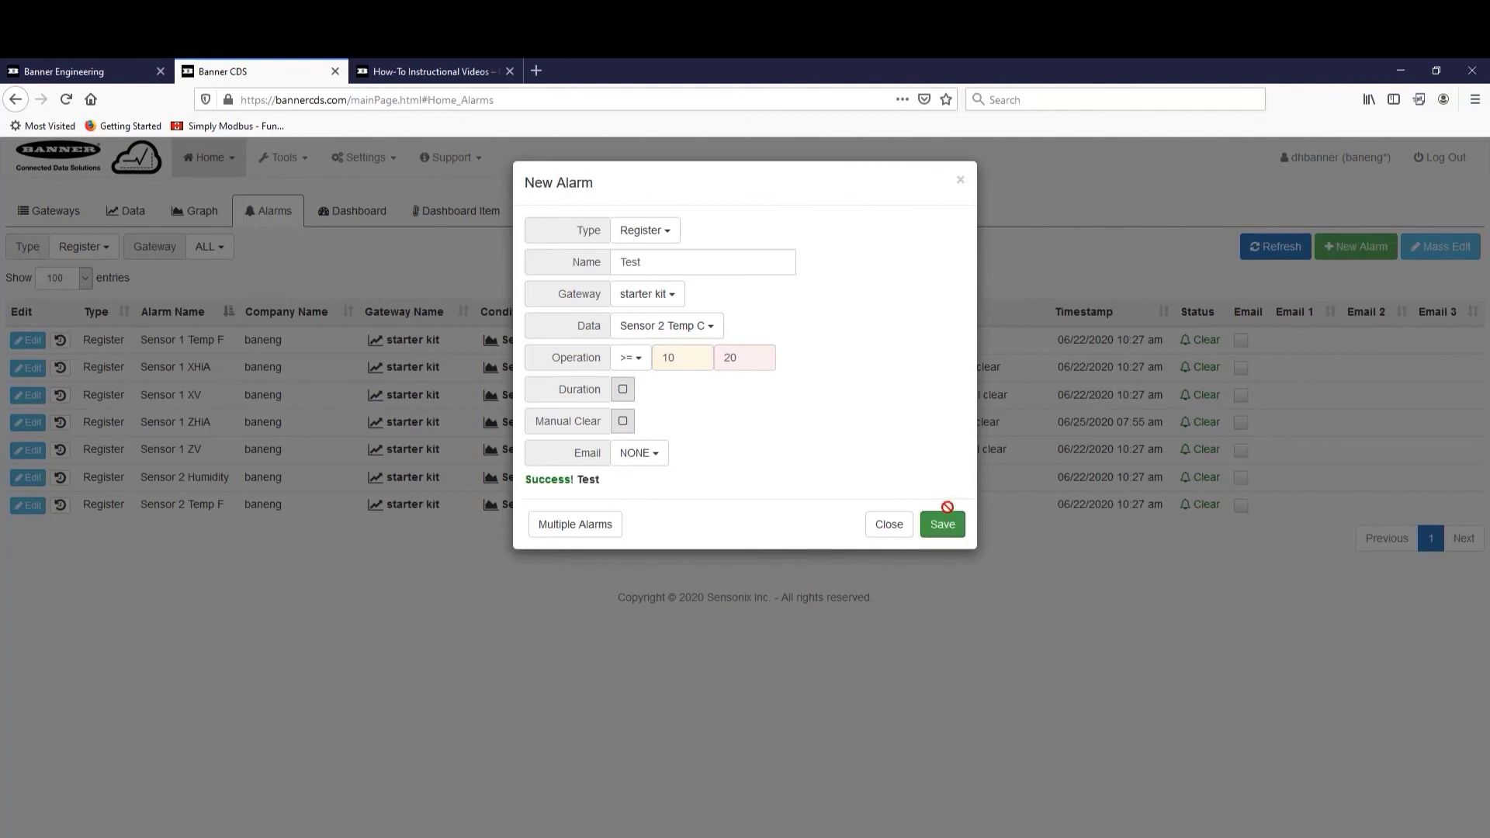
pyautogui.click(888, 526)
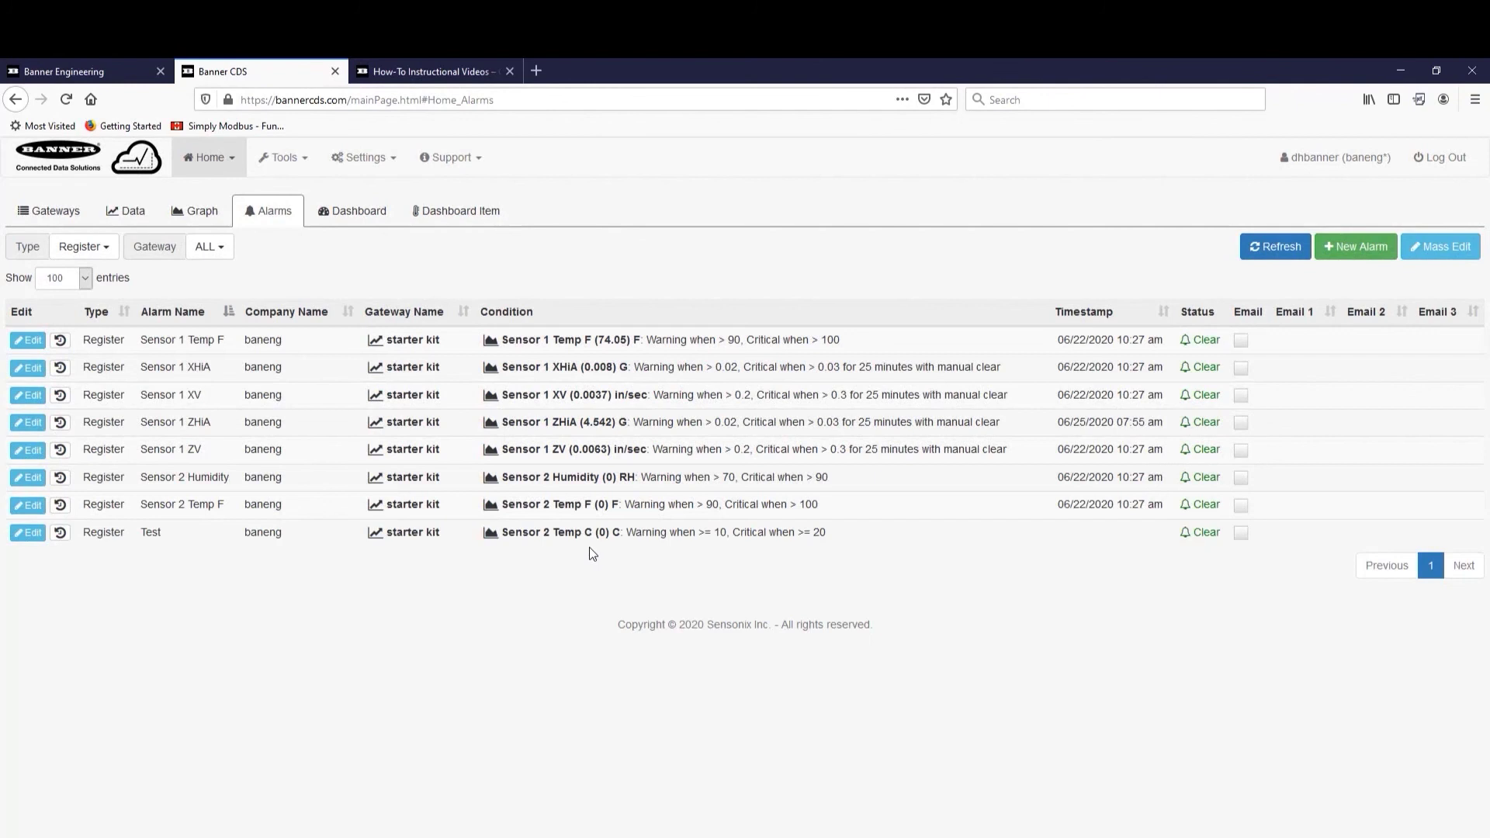
pyautogui.click(516, 535)
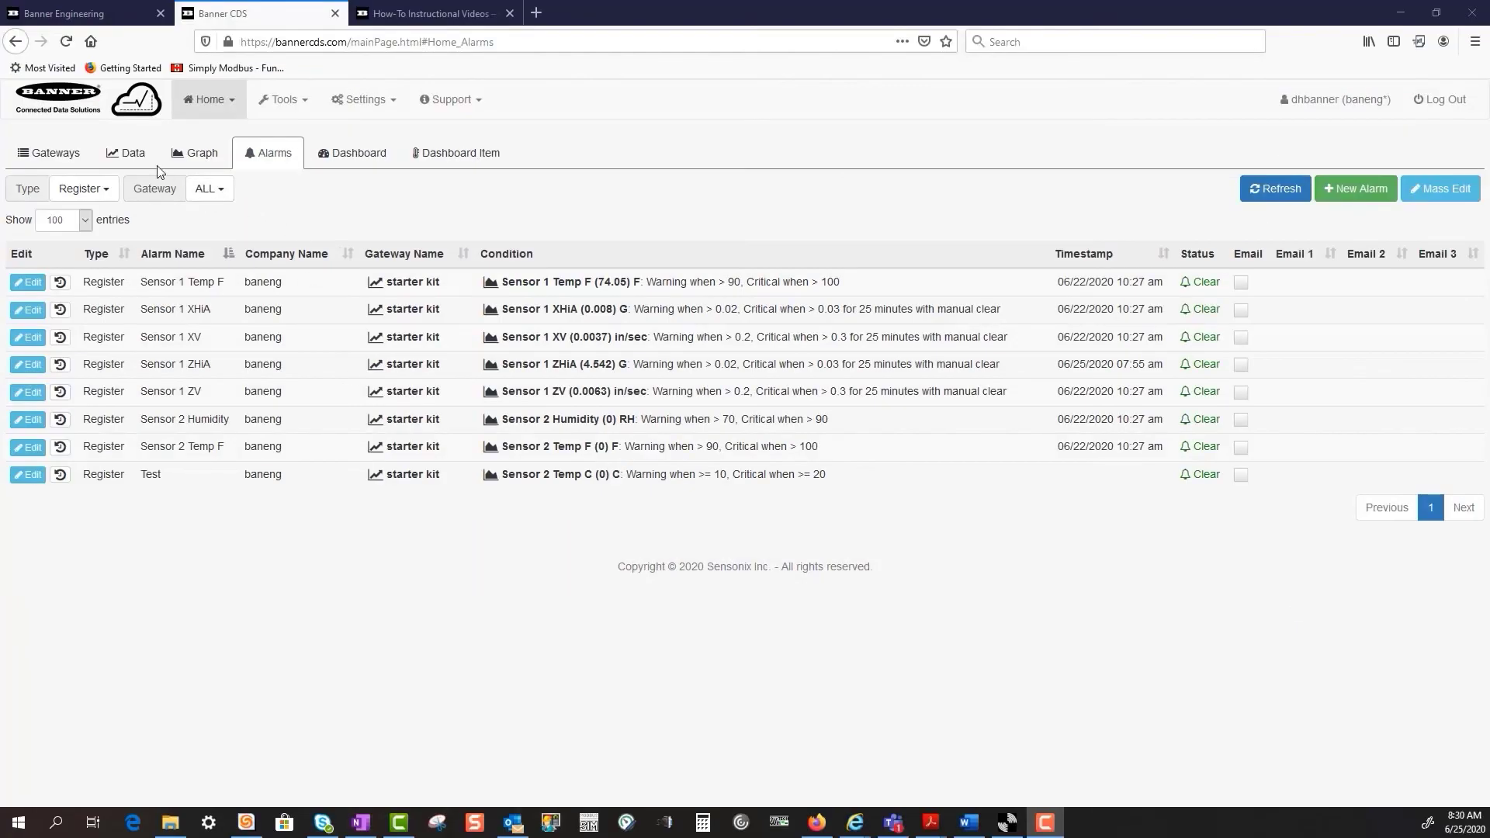
# - Graph the Sensor 1 ZV register from the starter kit data and change the date range to Last 3 Days
pyautogui.click(136, 158)
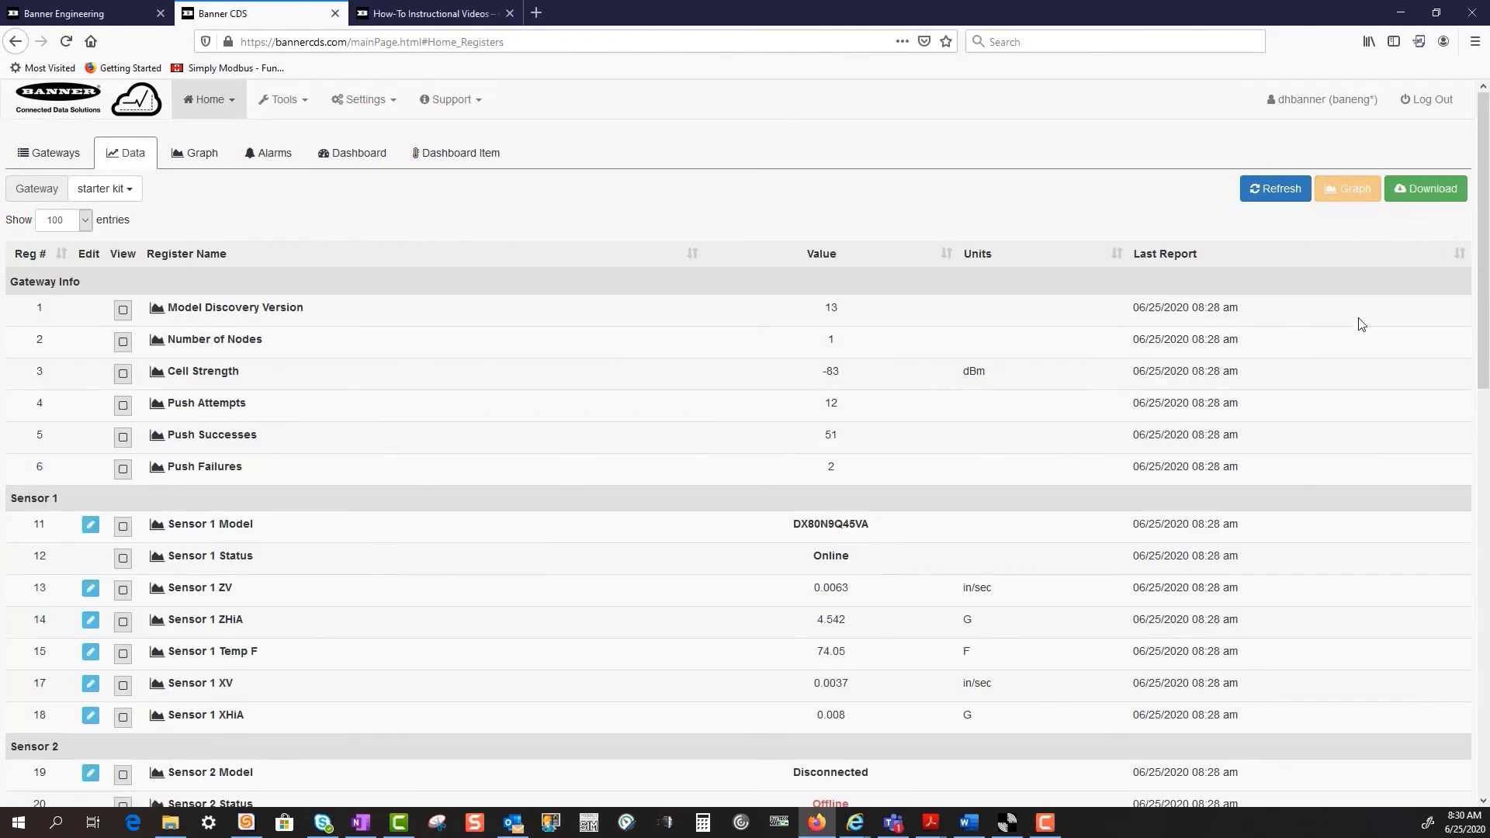
pyautogui.moveTo(1480, 293); pyautogui.dragTo(1488, 366)
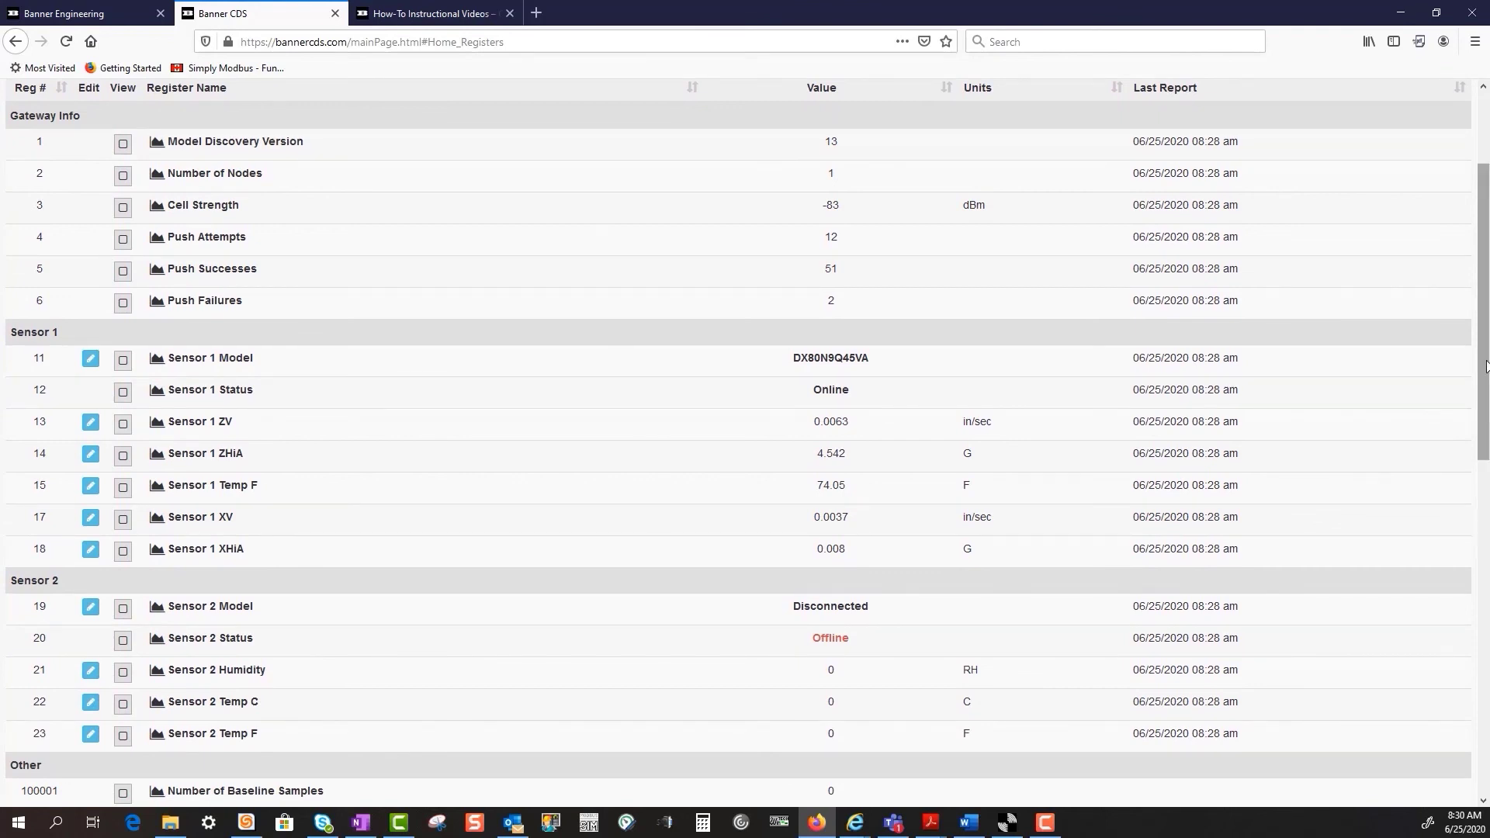
pyautogui.click(202, 423)
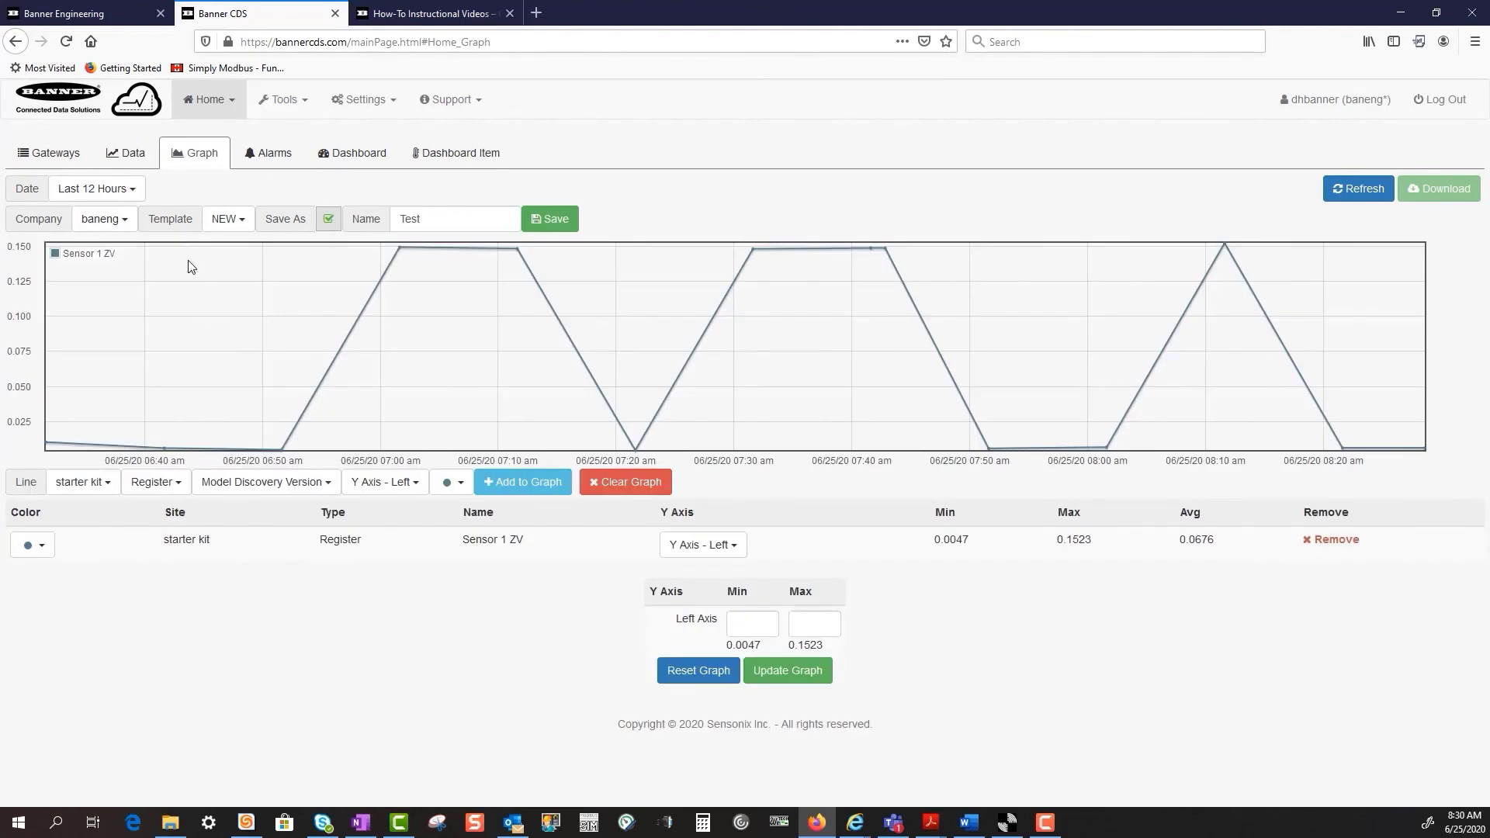
pyautogui.click(112, 189)
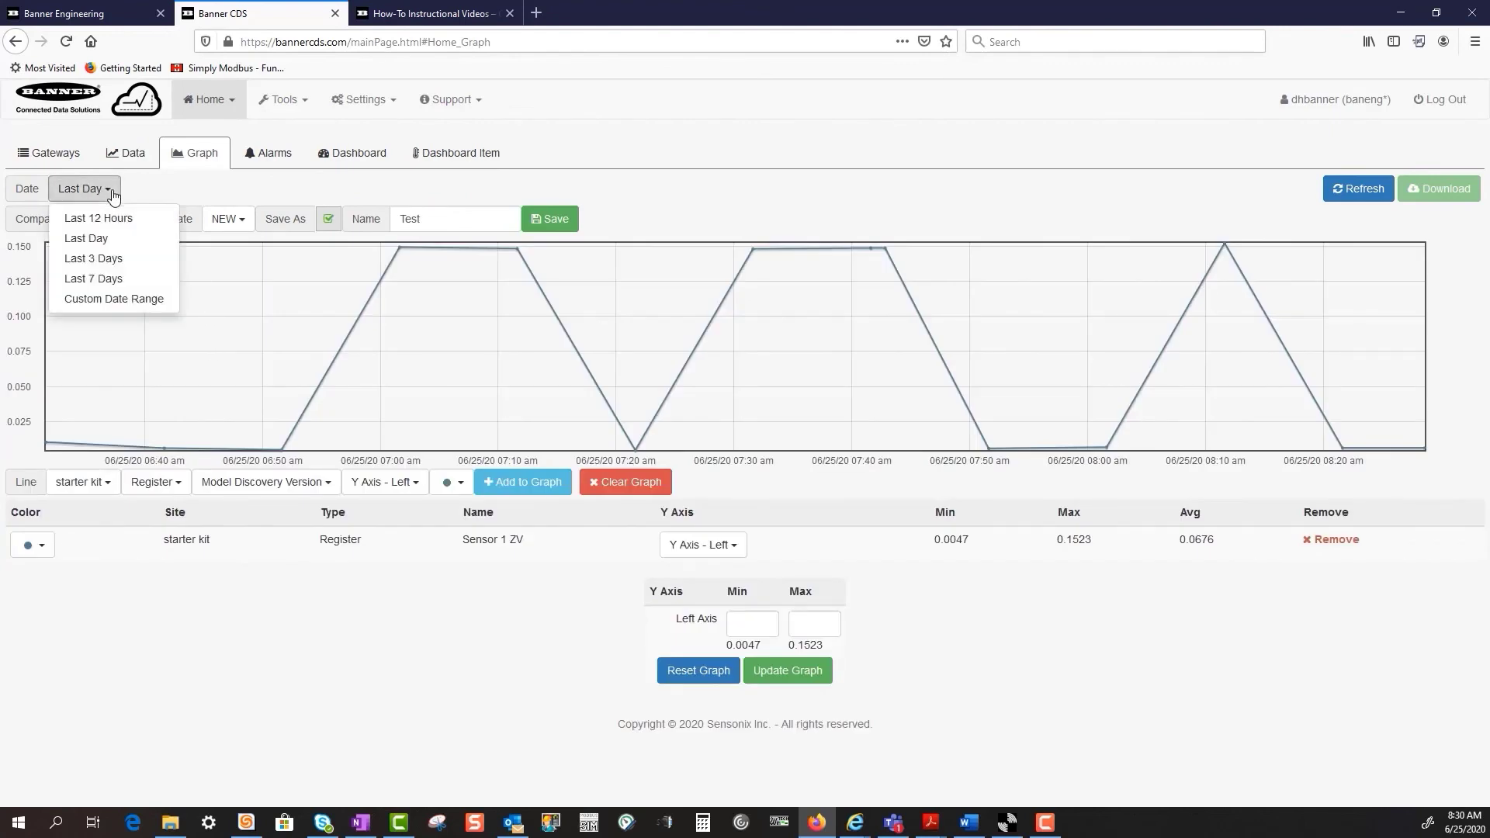
pyautogui.click(113, 264)
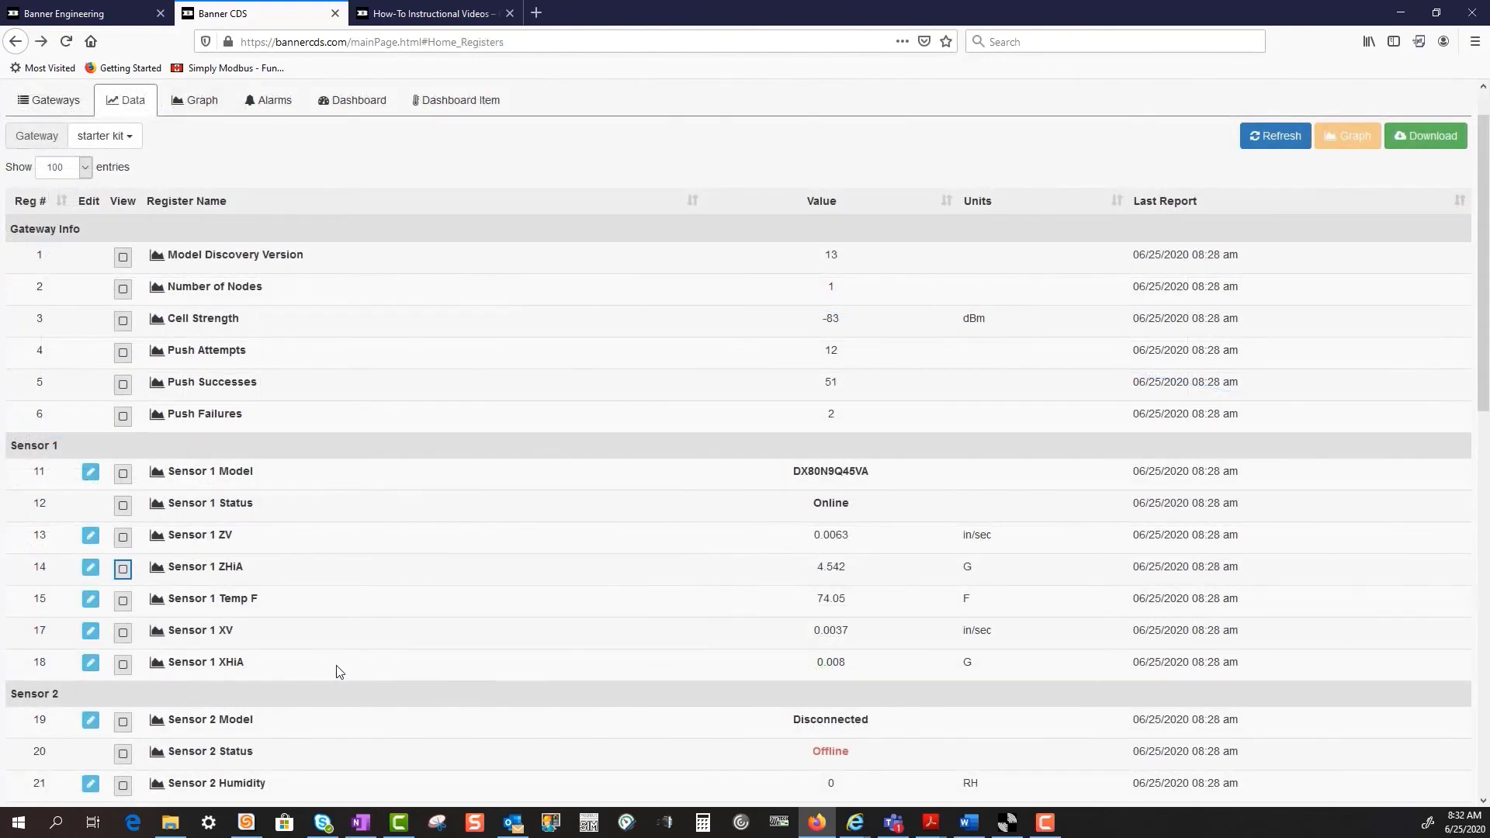
# - Plot the Sensor 1 ZV and Sensor 1 ZHiA registers together on the data page
pyautogui.click(123, 539)
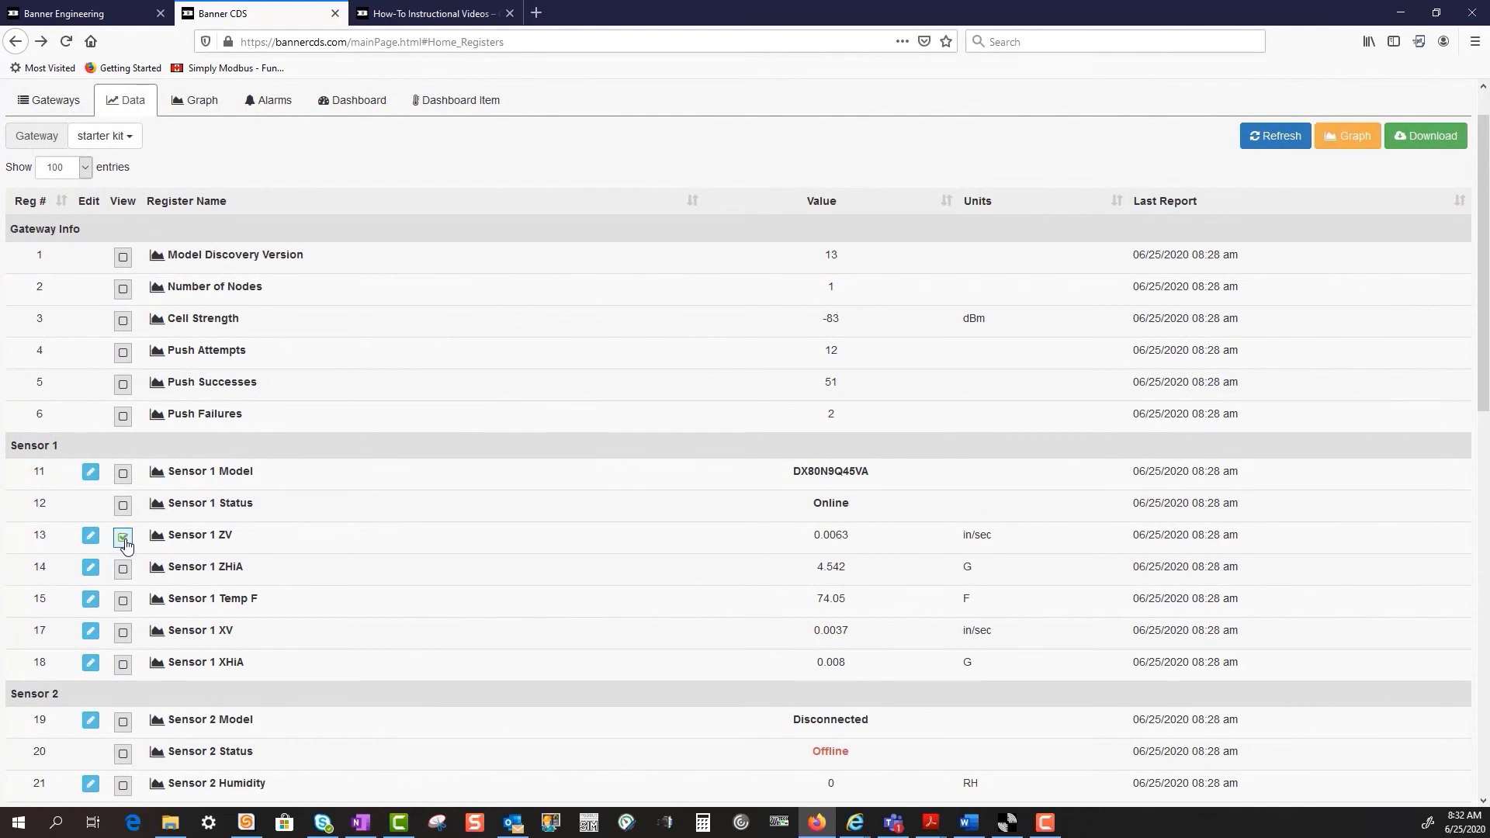
pyautogui.click(123, 731)
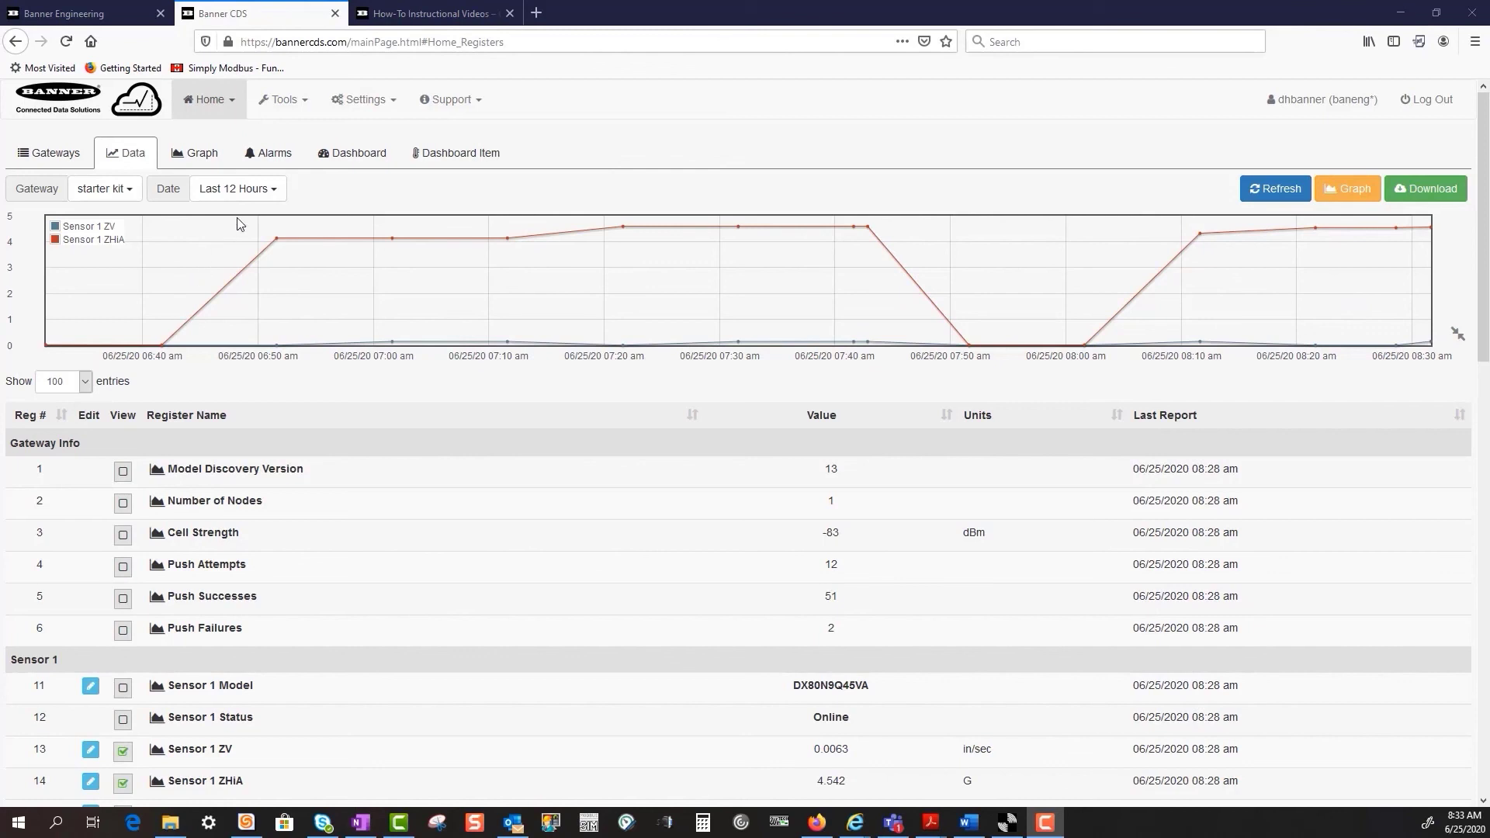
# - View the starter kit's dashboard item charts for Sensor 1, choose another dashboard item, and go to the graph view
pyautogui.click(433, 156)
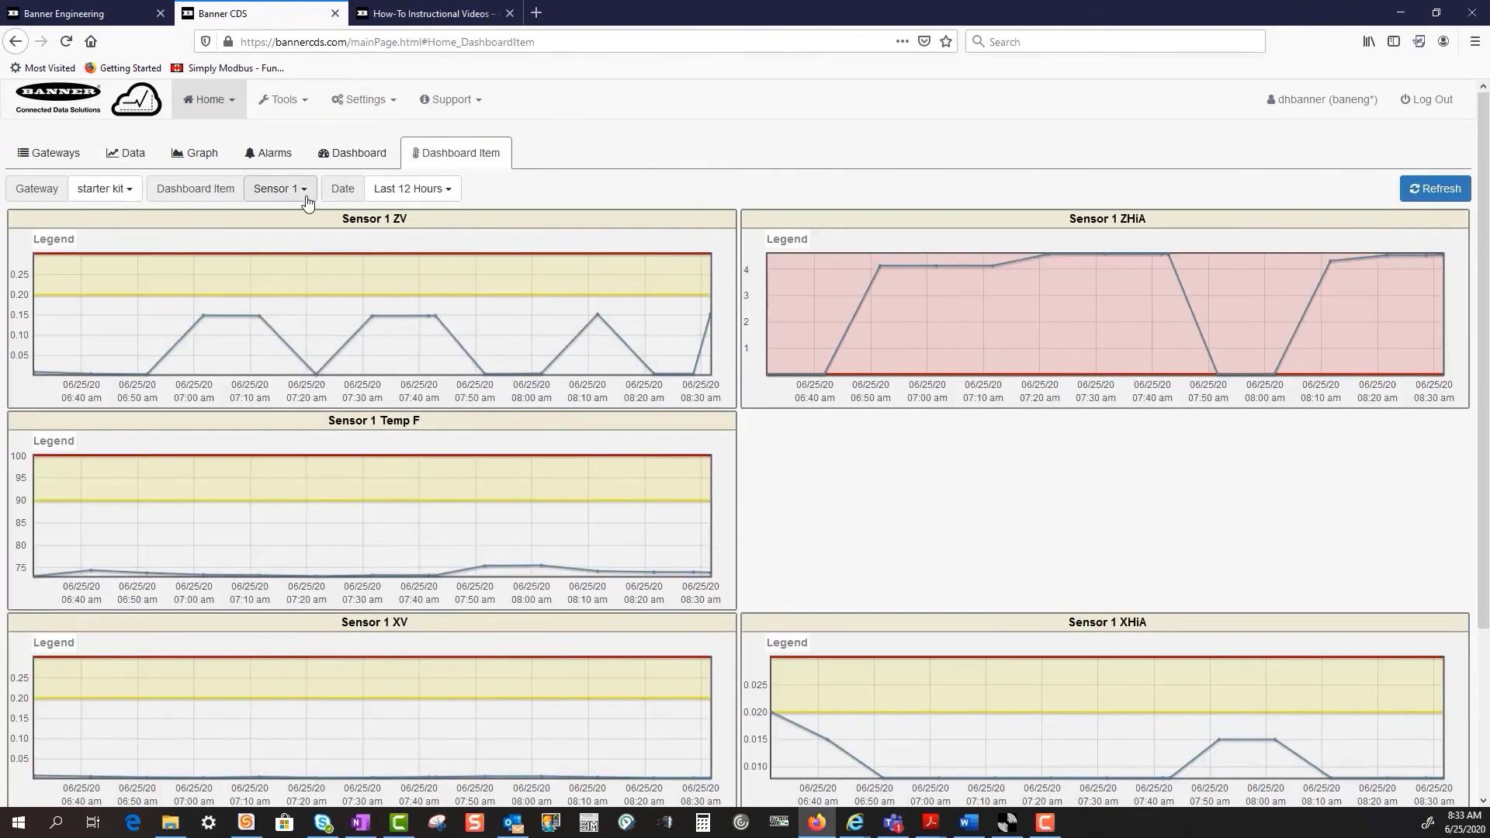
pyautogui.click(307, 200)
pyautogui.click(313, 240)
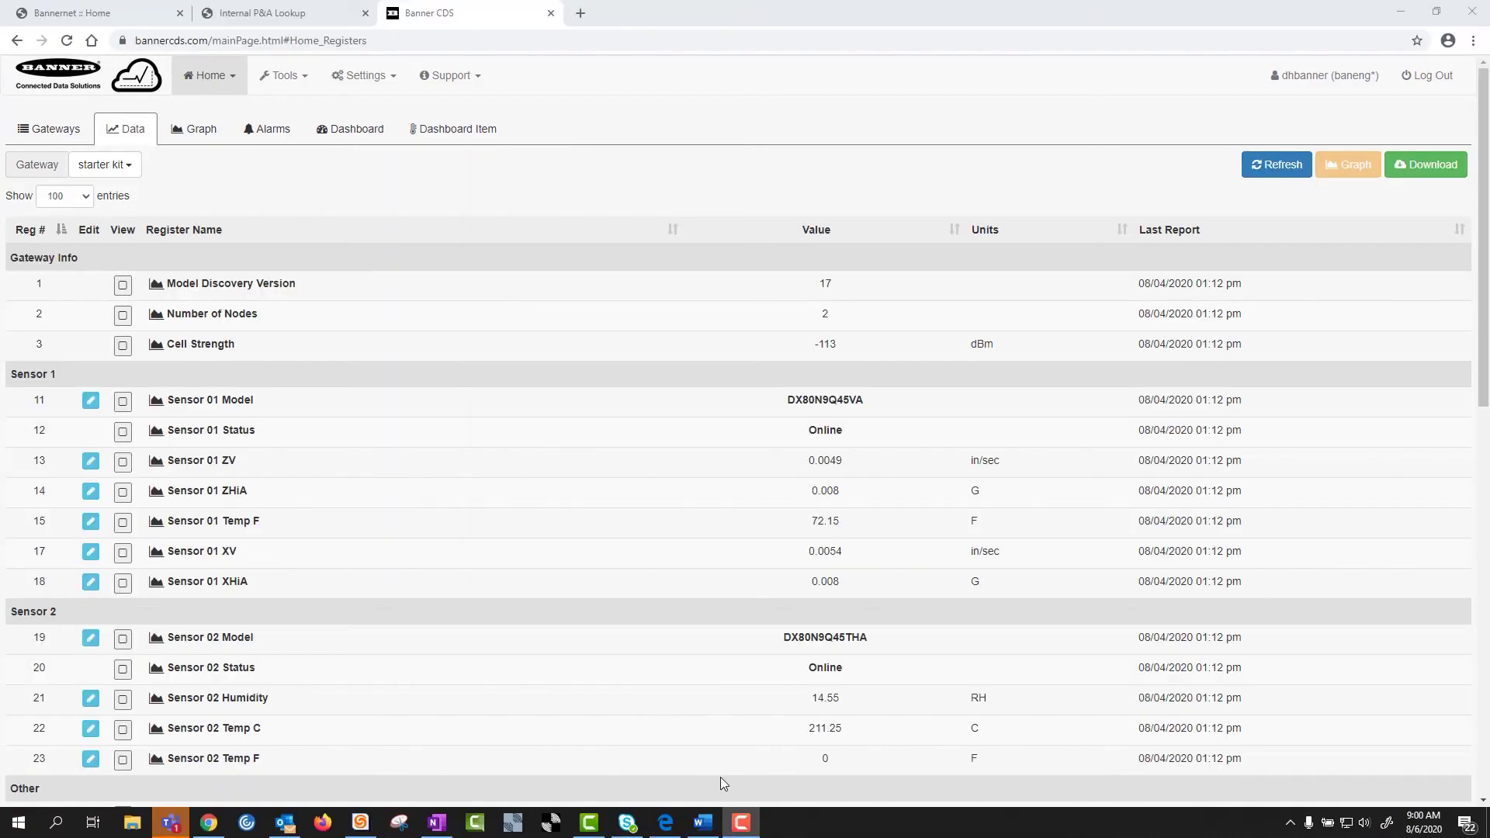
pyautogui.click(200, 132)
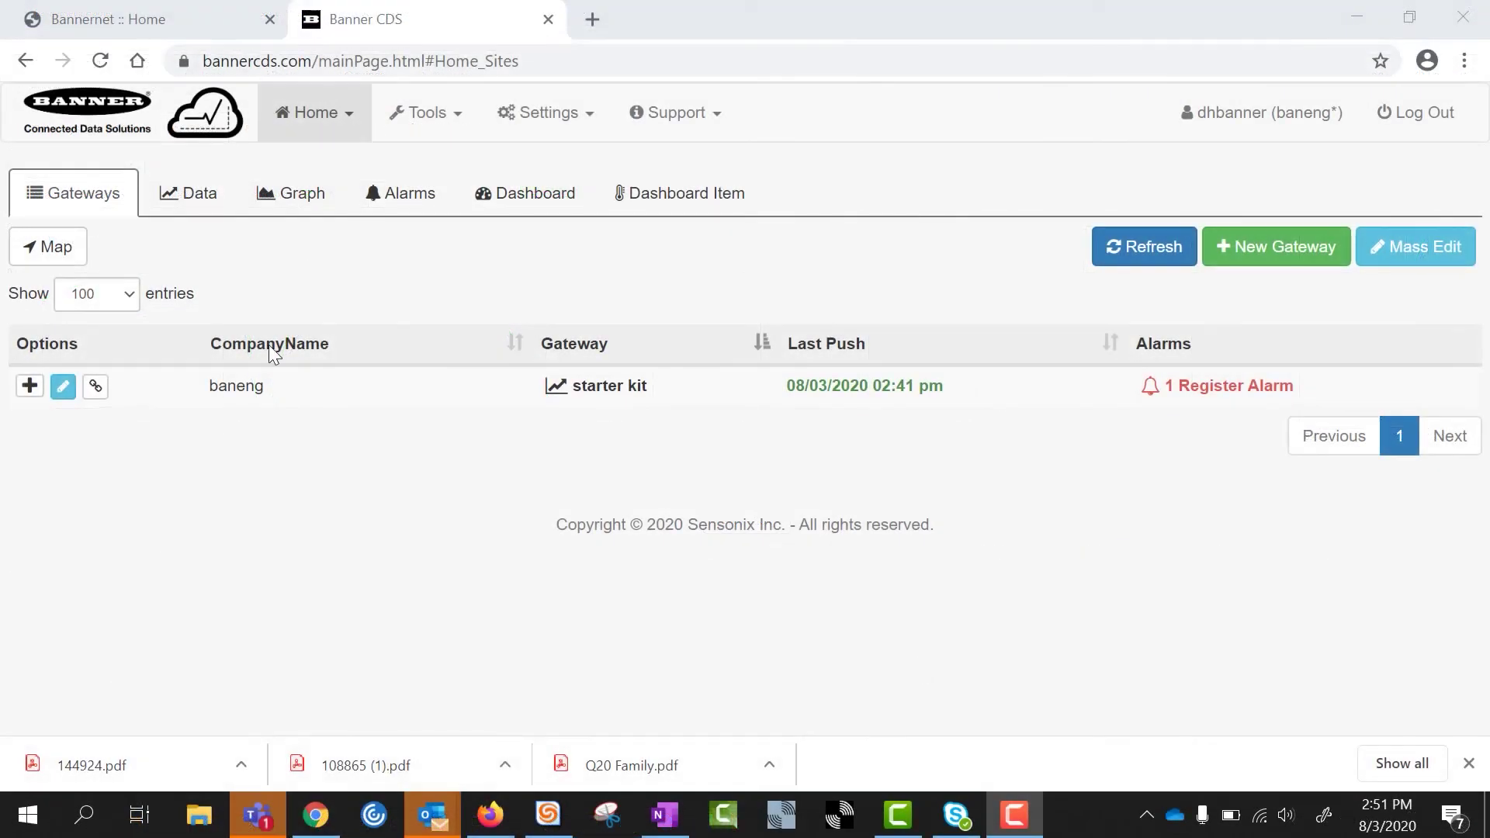
# - Expand the starter kit gateway's details and review its site, push and configuration information
pyautogui.click(104, 207)
pyautogui.click(29, 386)
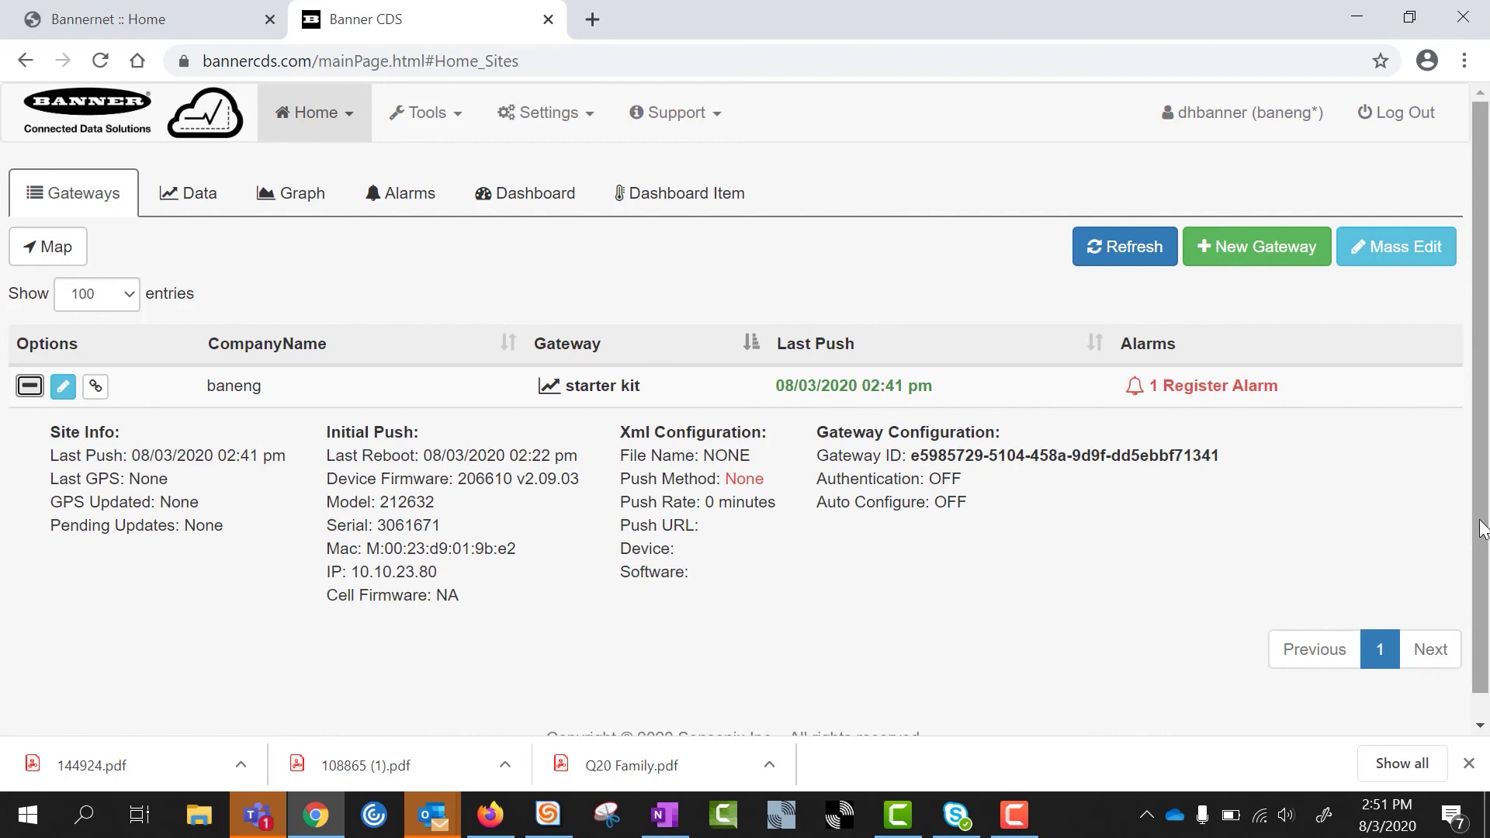
pyautogui.scroll(-1, 1477, 535)
pyautogui.scroll(1, 1486, 528)
pyautogui.scroll(1, 1488, 526)
# - Show the gateway map, place the starter kit's location marker at Minneapolis, and confirm it
pyautogui.click(72, 253)
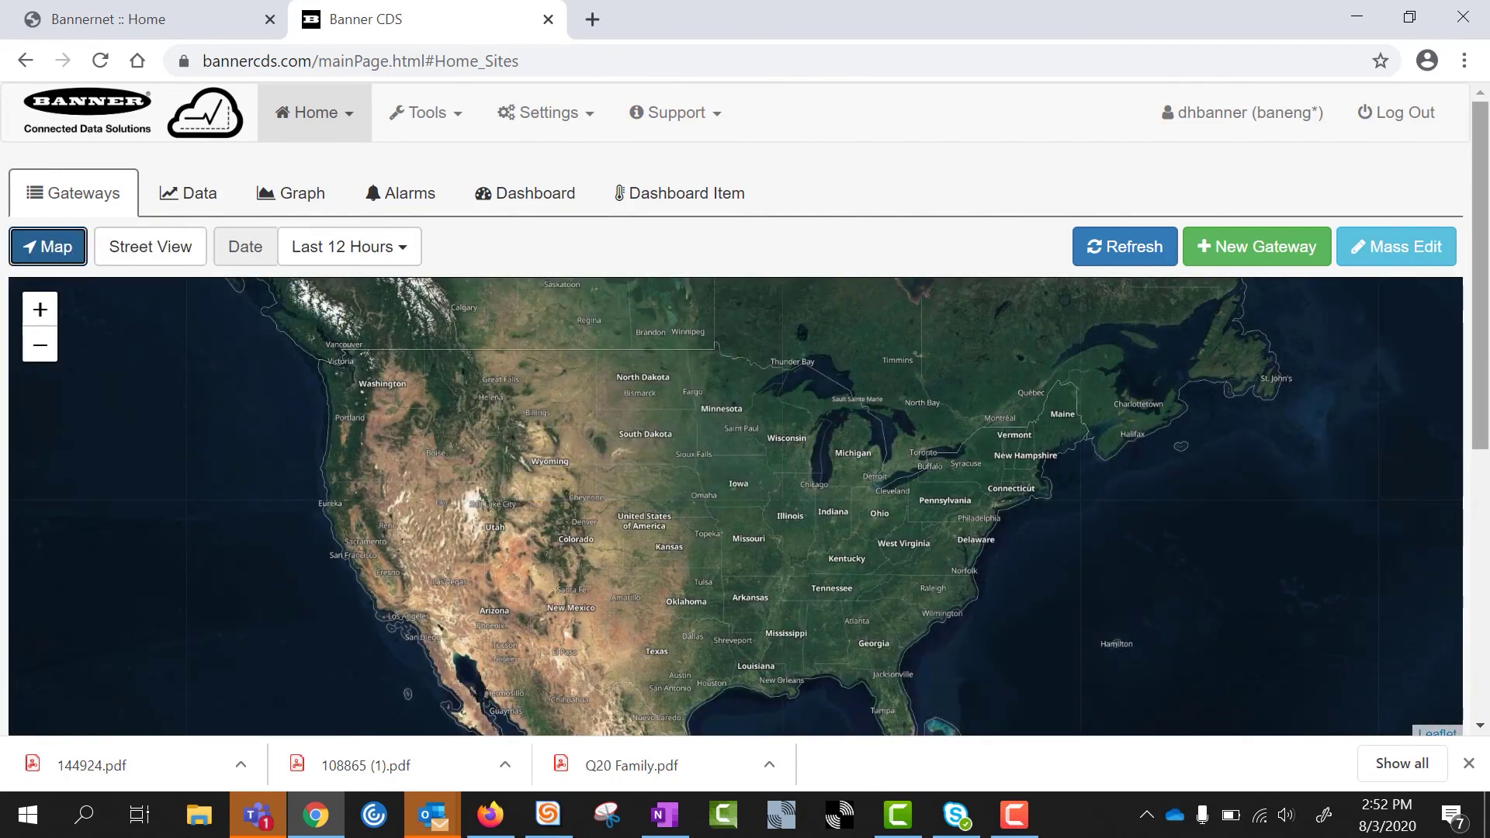
pyautogui.moveTo(1481, 334); pyautogui.dragTo(1488, 450)
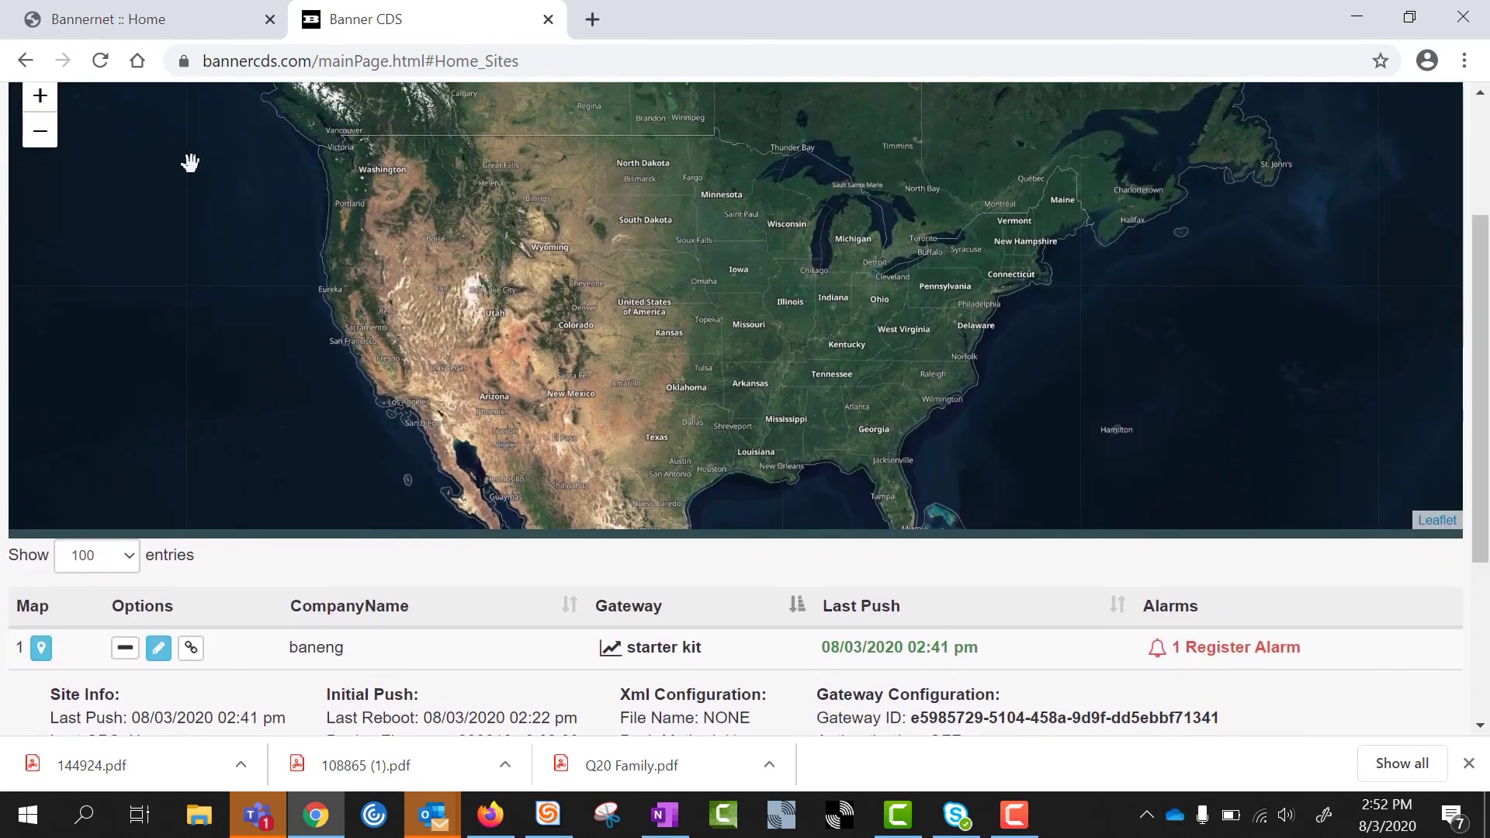
pyautogui.doubleClick(39, 96)
pyautogui.moveTo(403, 124); pyautogui.dragTo(729, 495)
pyautogui.doubleClick(39, 114)
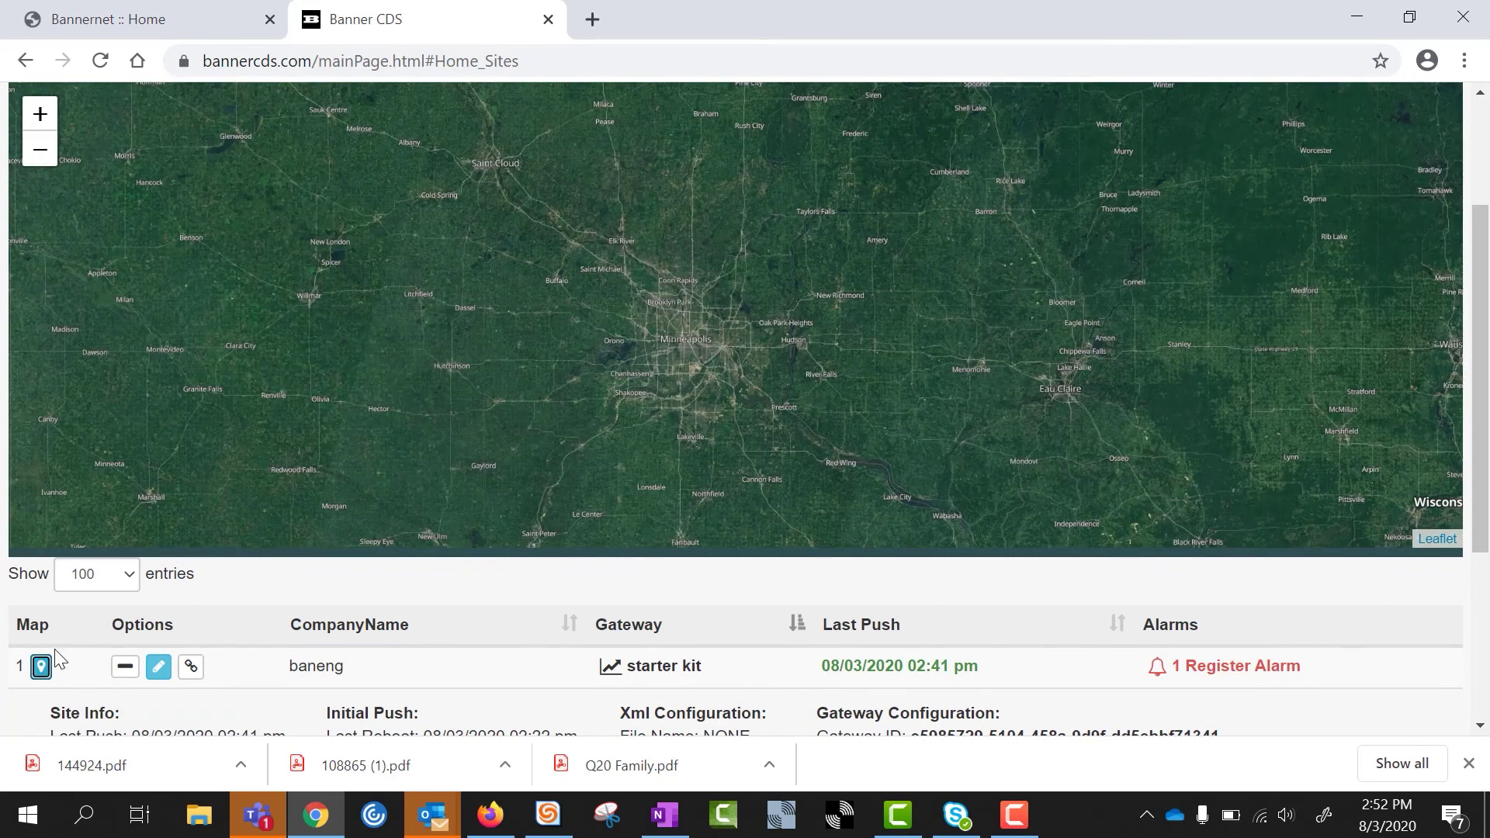
pyautogui.click(41, 666)
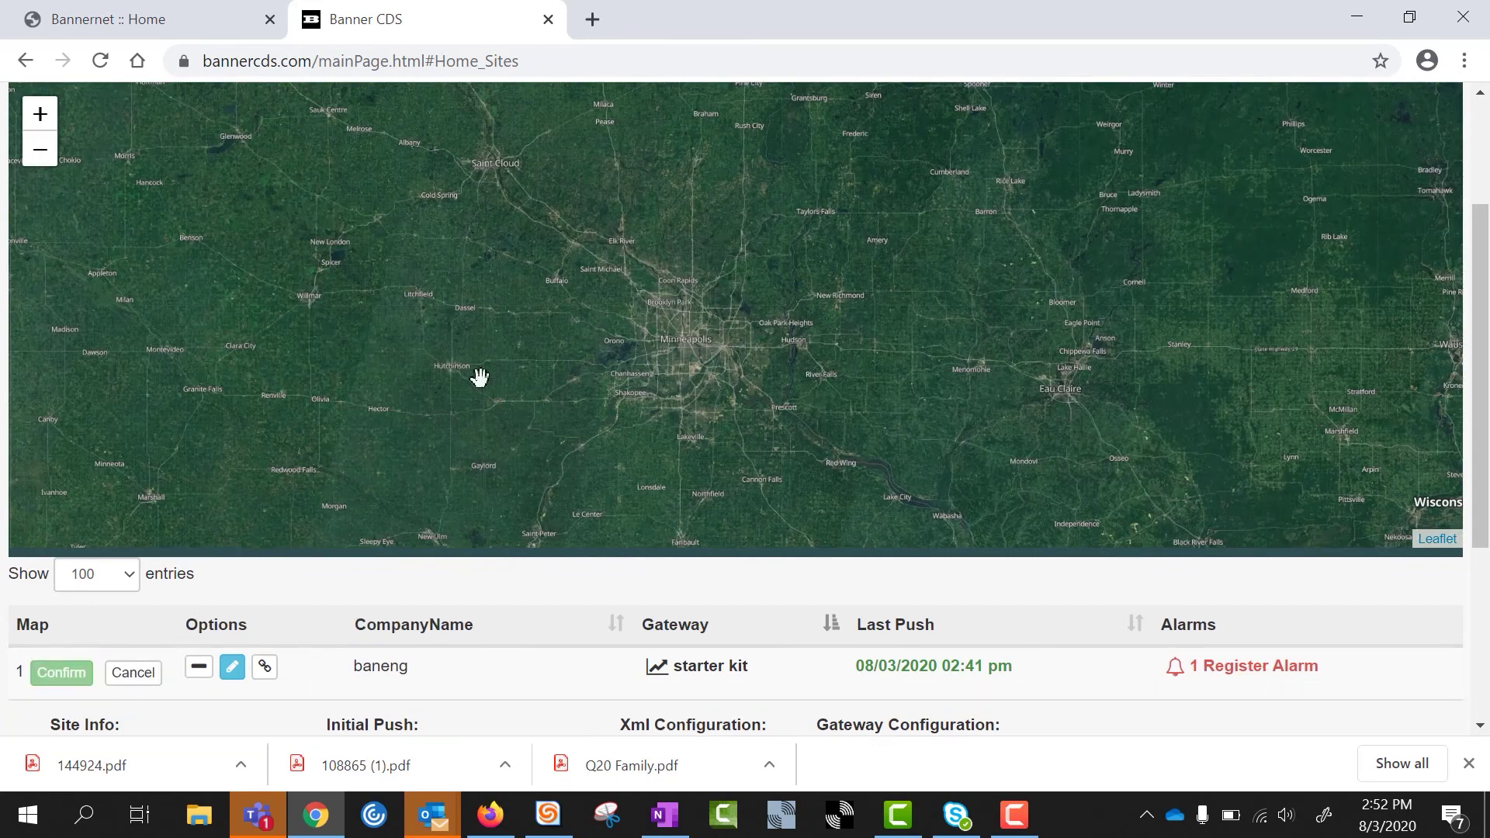
pyautogui.click(671, 363)
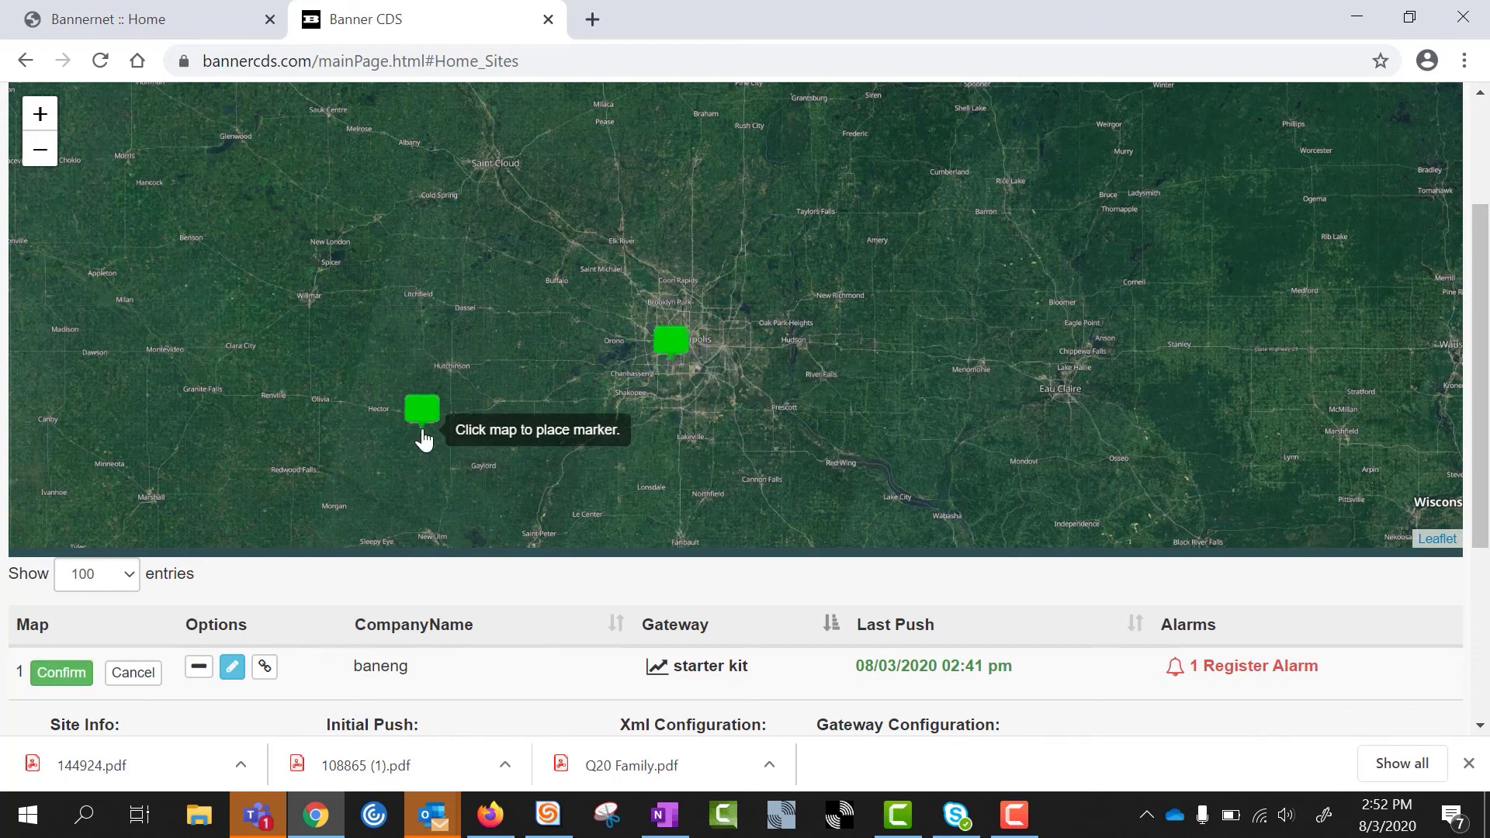
pyautogui.click(62, 673)
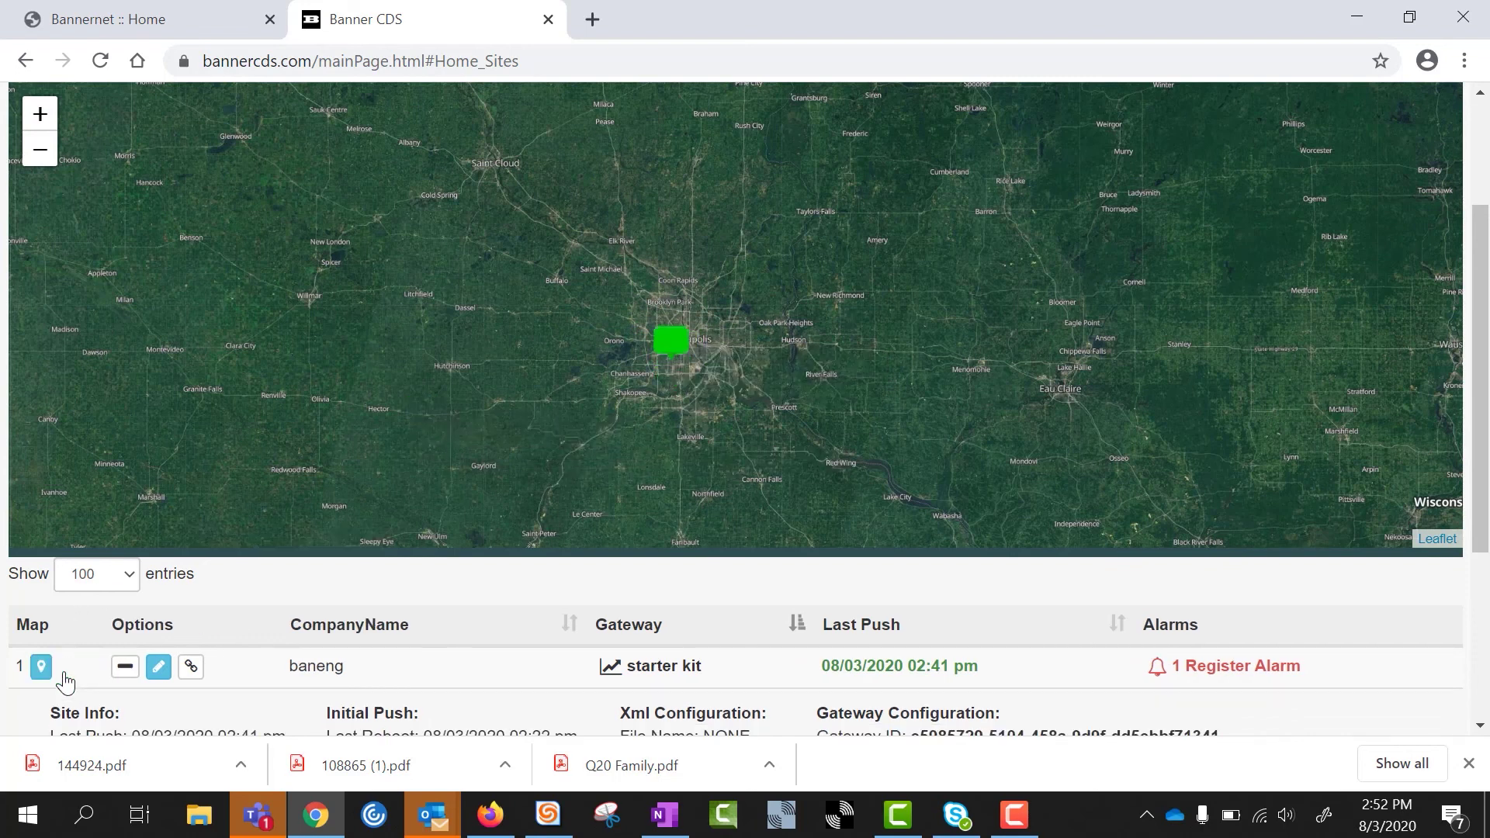